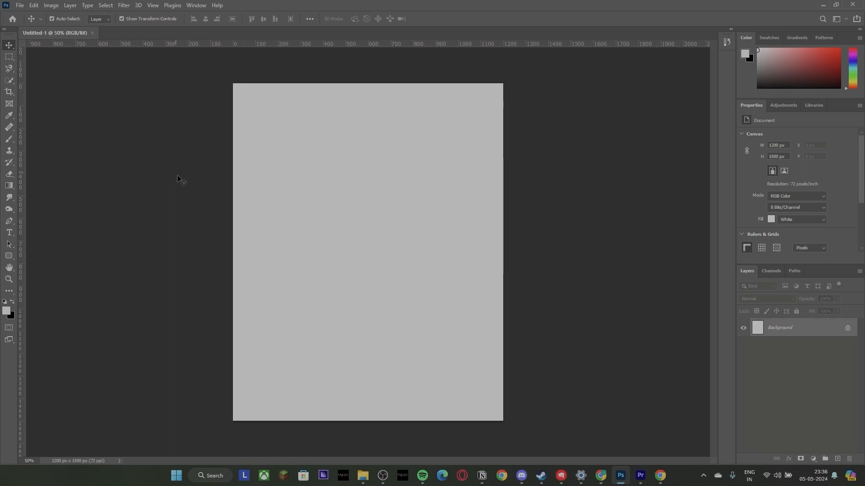
Place the acvid file on the blank canvas, scaled to about 1006 × 590 px in the upper middle.
left_click_drag(364, 453, 464, 262)
left_click_drag(428, 257, 376, 245)
left_click_drag(413, 216, 458, 228)
left_click_drag(434, 230, 461, 244)
key("Return")
Create a guide layout with 3 columns, 5 rows and 20 px margins on all sides.
left_click(153, 5)
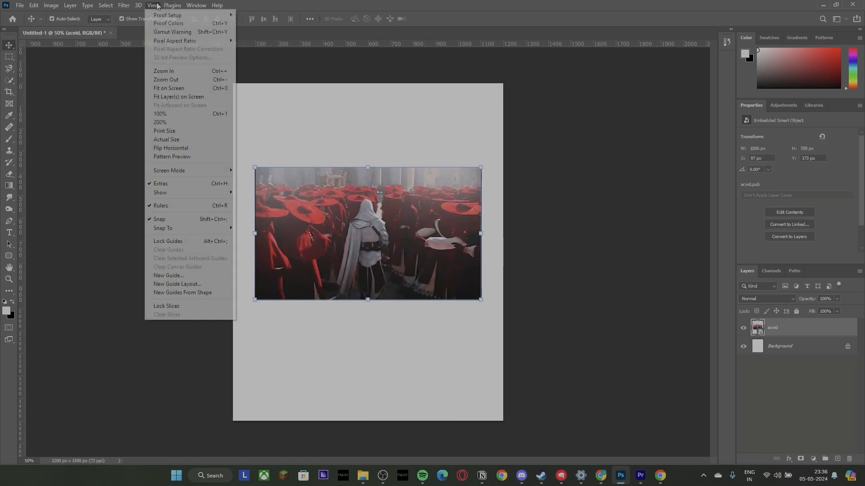
left_click(171, 284)
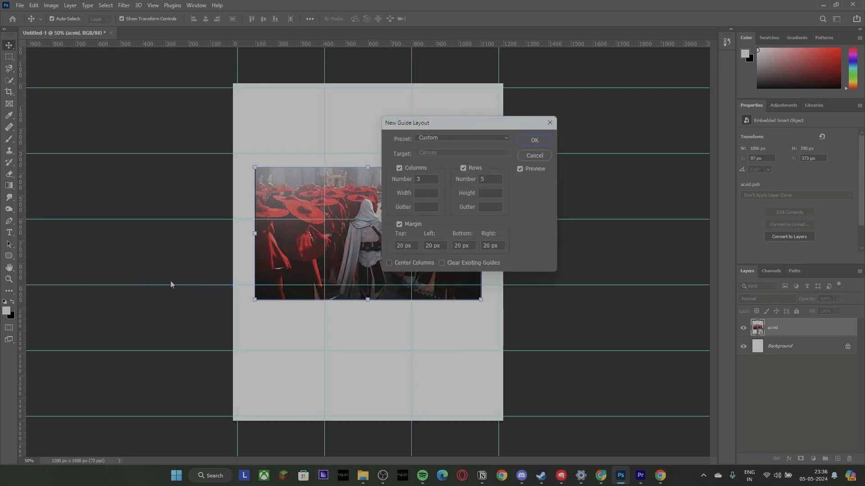
left_click(543, 140)
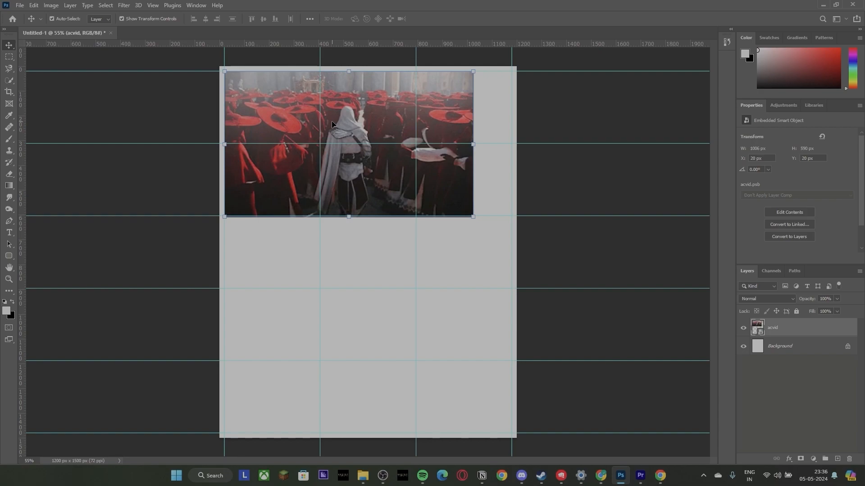
Enlarge the acvid image so it spans the full width between the two side margin guides.
scroll(332, 124, "down", 2)
left_click_drag(457, 225, 484, 257)
left_click(411, 80)
left_click(411, 81)
scroll(400, 120, "down", 2)
scroll(400, 121, "up", 2)
scroll(356, 253, "down", 1)
Place the second assassin image and scale it to fit the first guide column, resting on the bottom margin guide.
left_click(363, 475)
left_click_drag(555, 169, 432, 340)
left_click_drag(438, 253, 389, 252)
left_click_drag(360, 275, 324, 328)
scroll(322, 340, "up", 2)
left_click_drag(301, 320, 291, 331)
Unlock the Background layer to turn it into a regular layer.
left_click(542, 133)
left_click(543, 133)
scroll(450, 202, "down", 2)
scroll(264, 328, "up", 2)
left_click(480, 311)
scroll(450, 270, "down", 2)
scroll(428, 252, "up", 1)
left_click_drag(376, 208, 376, 205)
left_click(847, 364)
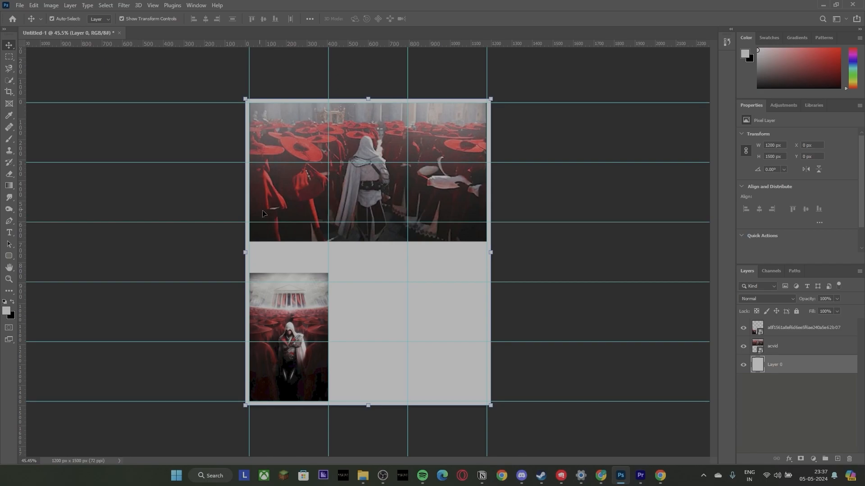
Add the text "Assasins" and move it to the empty area beside the smaller assassin image.
key("t")
left_click(366, 299)
type("Assasins")
left_click(9, 45)
left_click_drag(377, 300, 448, 320)
Set the title text's font to Grifter Bold and its tracking to 0.
left_click(685, 279)
left_click(780, 198)
type("grifter")
left_click(796, 229)
left_click(795, 230)
double_click(801, 327)
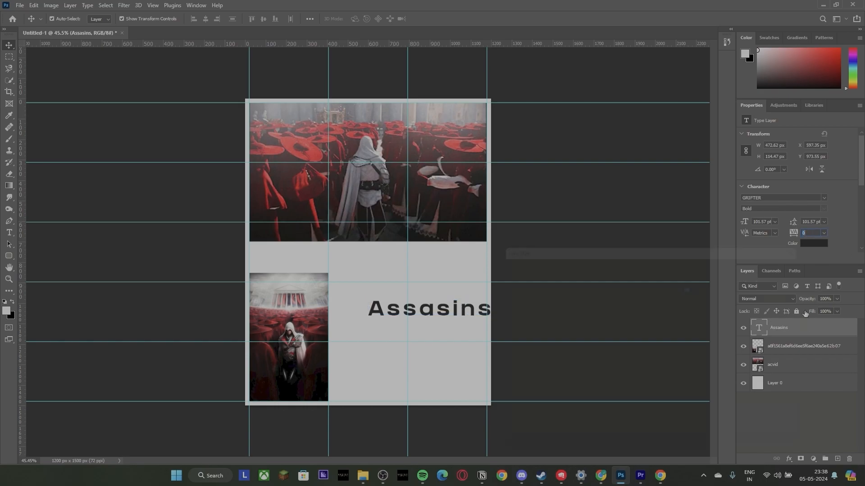
key("Escape")
Edit the title text to read "Assasin's Creed".
double_click(758, 328)
left_click(465, 309)
key("BackSpace")
type("'s Creed")
Resize and position the title so its right edge meets the right margin guide, level with the smaller image's top.
left_click(10, 47)
scroll(486, 310, "up", 3)
left_click_drag(597, 329, 525, 329)
left_click_drag(481, 333, 481, 286)
key("Return")
scroll(473, 288, "up", 7)
left_click_drag(396, 260, 409, 275)
scroll(553, 364, "down", 8)
Add the Japanese subtitle "アサシン クリード" in Keifont Regular and place it beneath the title.
left_click(553, 364)
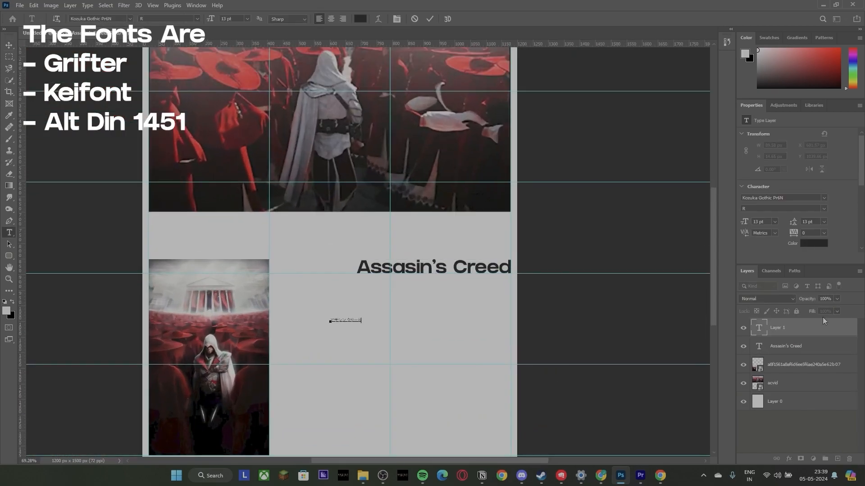
scroll(298, 318, "up", 3)
left_click_drag(298, 318, 390, 318)
left_click_drag(377, 316, 481, 275)
key("Return")
Scale and nudge the Japanese subtitle so it spans the last guide column, flush with the title's right edge.
left_click_drag(485, 276, 539, 277)
key("Return")
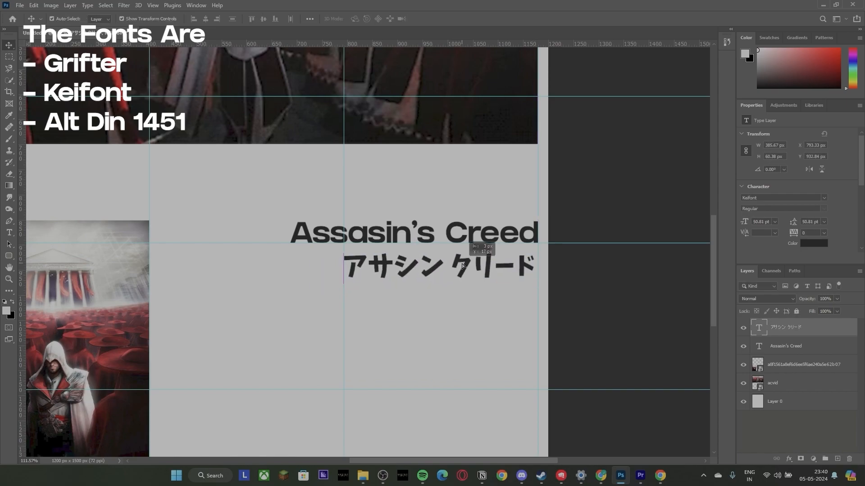
scroll(411, 310, "up", 2)
left_click_drag(406, 302, 412, 309)
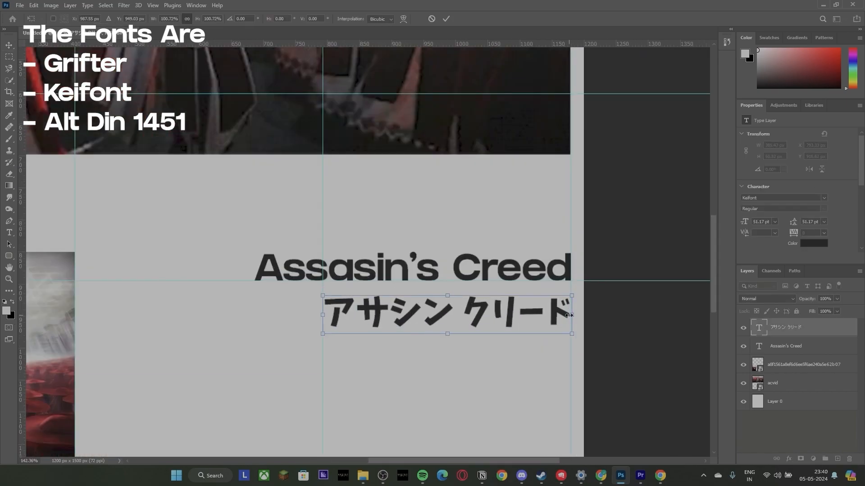
scroll(450, 315, "down", 5)
left_click(619, 346)
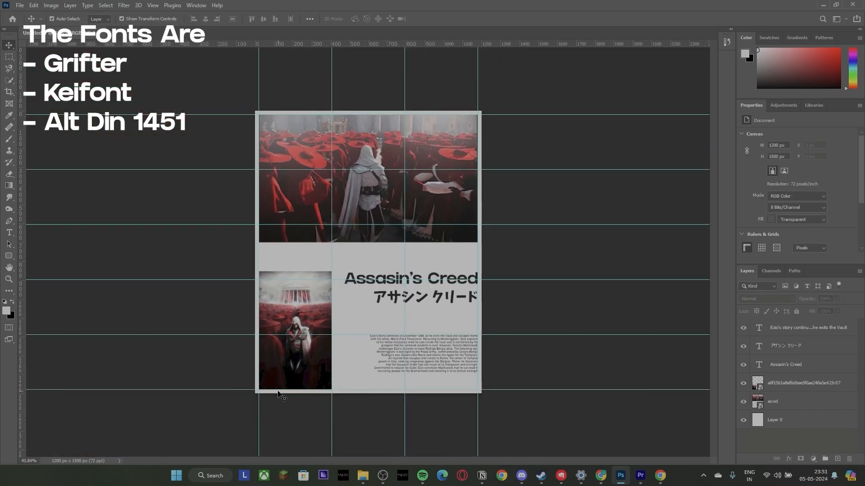
scroll(295, 403, "up", 1)
scroll(503, 321, "down", 1)
scroll(503, 321, "up", 1)
scroll(450, 323, "down", 2)
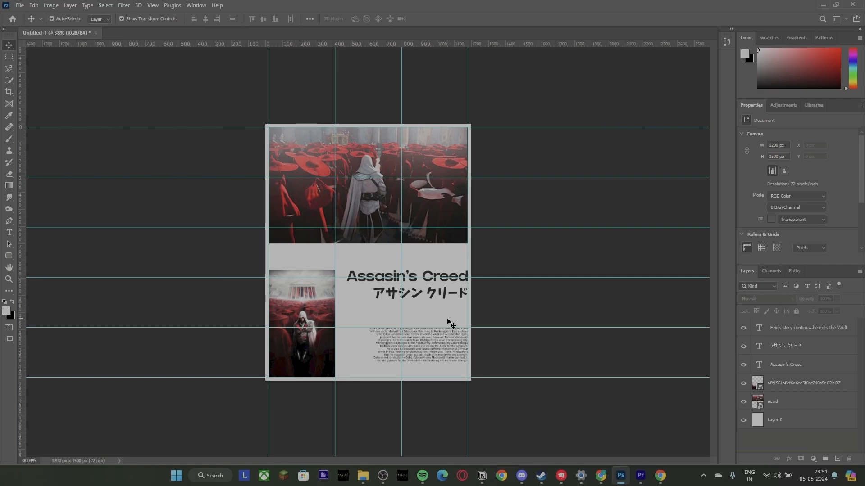
Display the Timeline, create a video timeline for the poster and play it back.
left_click(152, 5)
left_click(153, 5)
left_click(196, 5)
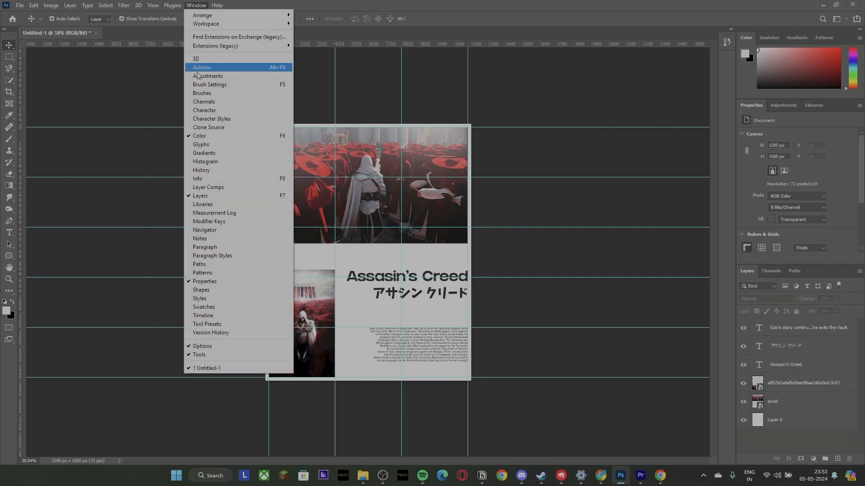
left_click(203, 316)
left_click(370, 441)
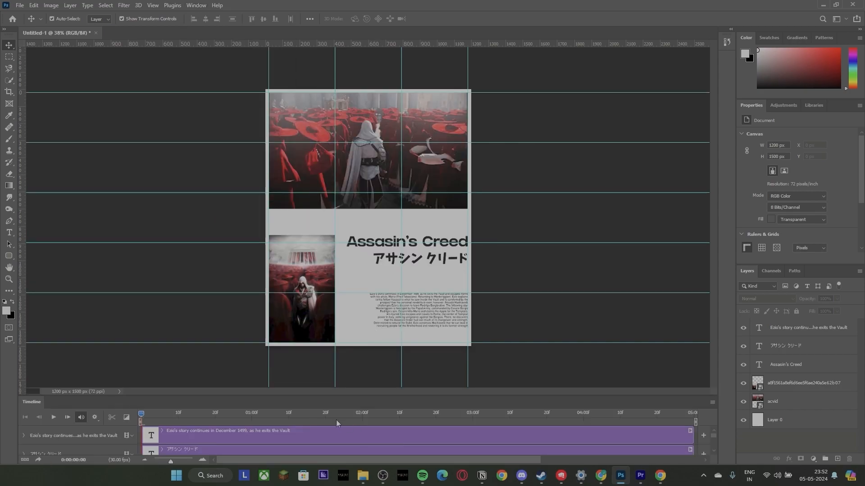
key("space")
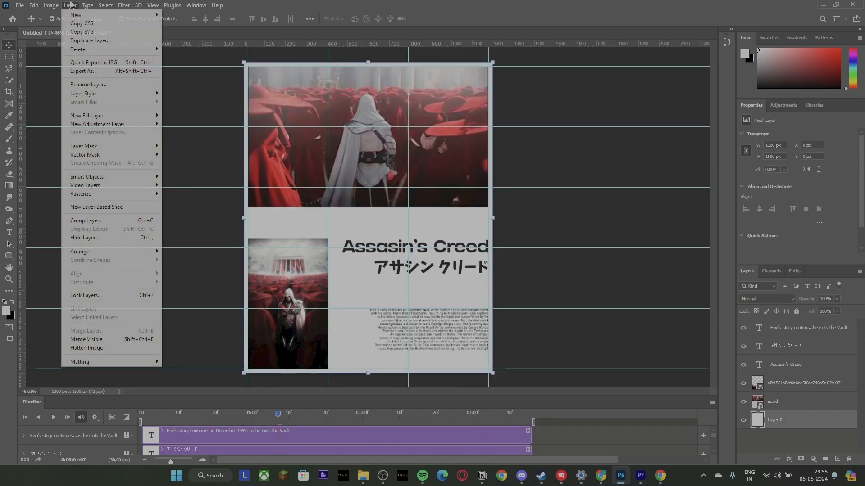
Apply a Color Overlay of #f1f1f1 to the background layer, Layer 0.
mouse_move(84, 98)
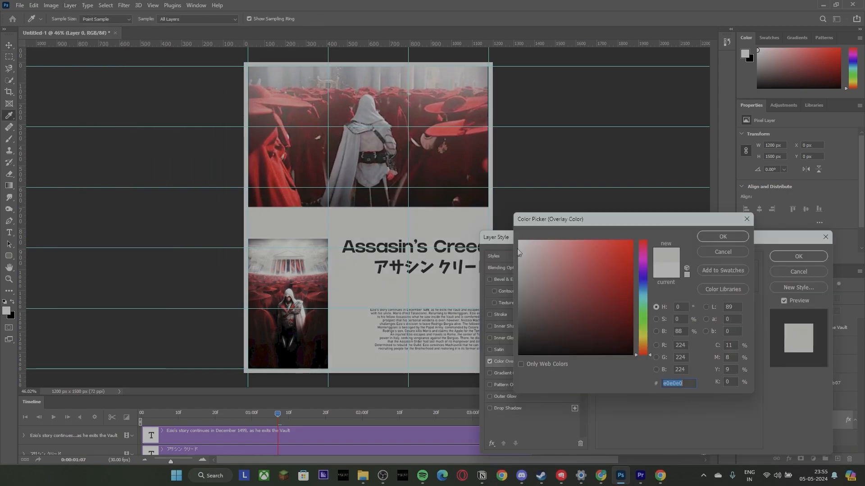
left_click(519, 246)
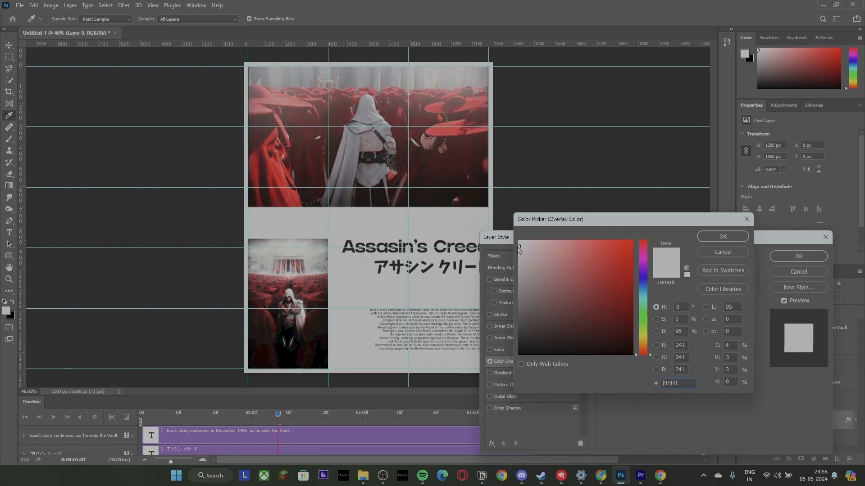
left_click(722, 237)
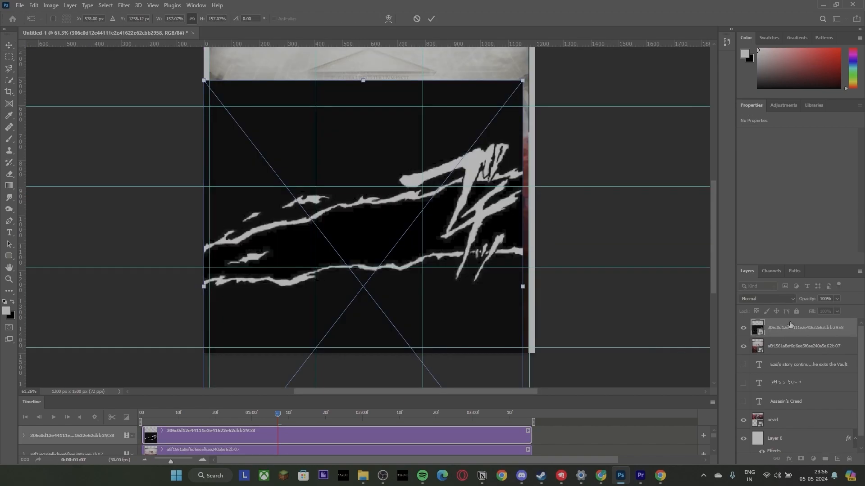
Set the black torn-paper layer's blend mode to Lighter Color and enlarge it towards the canvas's right edge.
left_click(763, 299)
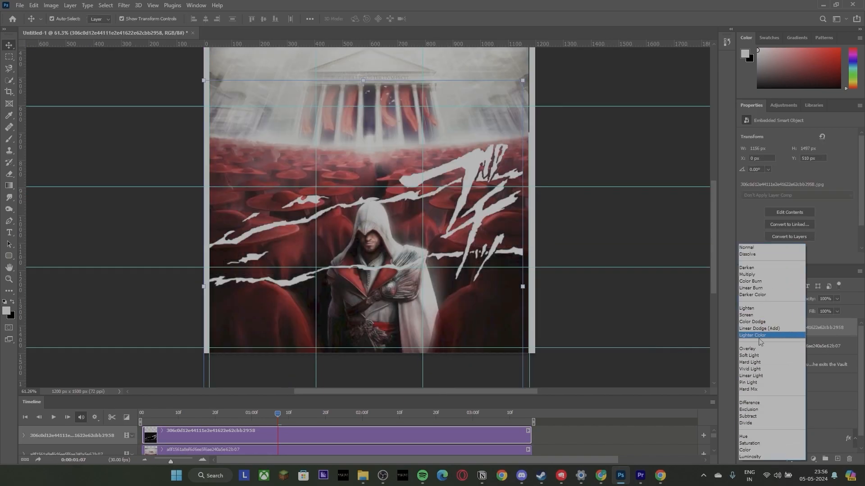
left_click(761, 335)
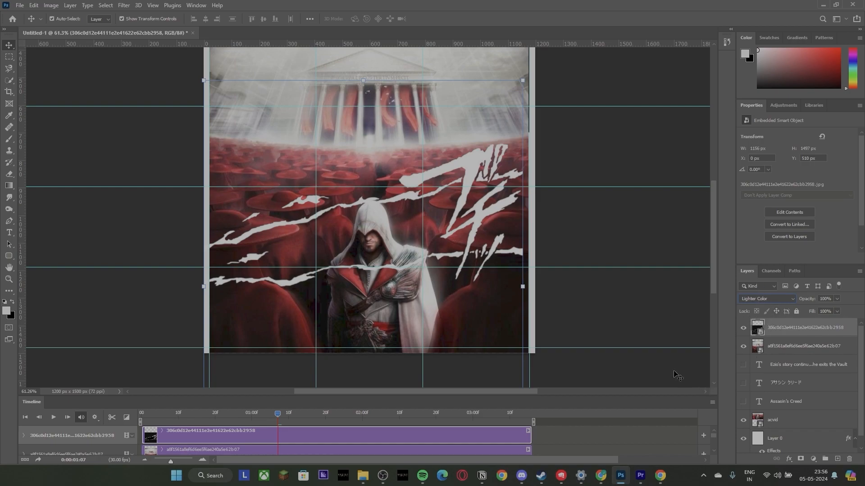
left_click_drag(523, 293, 539, 292)
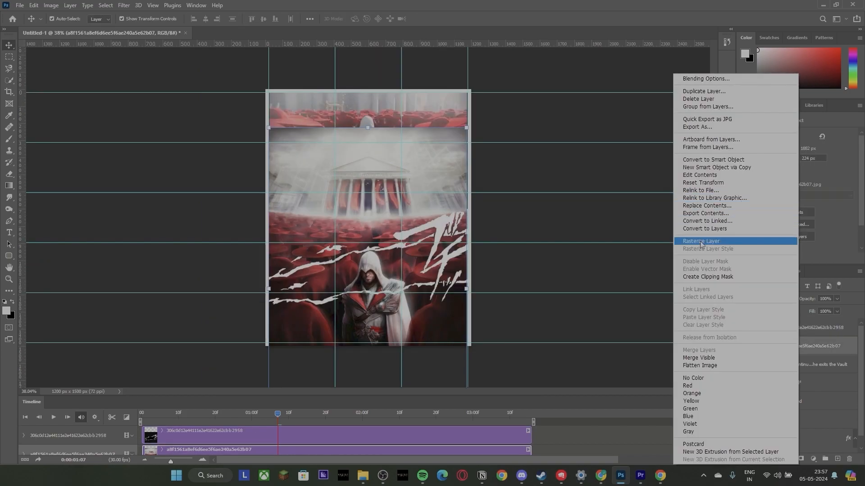
Rasterize the enlarged assassin image, then delete its part overlapping the acvid image and the strip below the torn-paper lines.
left_click(702, 241)
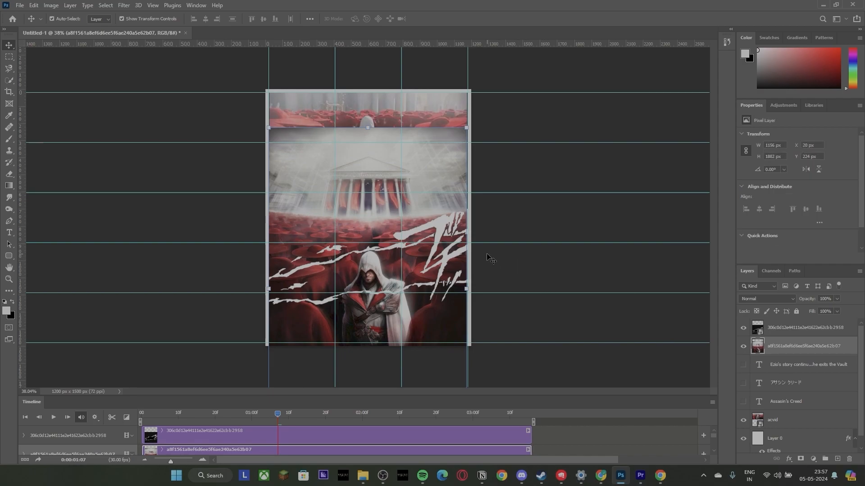
left_click(6, 56)
left_click_drag(168, 99, 585, 209)
key("Delete")
left_click_drag(268, 358, 537, 318)
key("Delete")
key("ctrl+d")
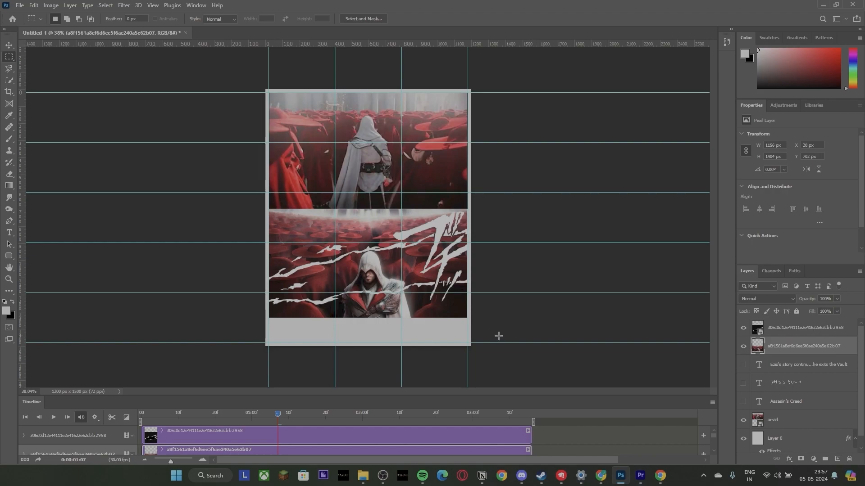
Set up a Hard Round brush of about 64 px with #f1f1f1 as the foreground color.
key("b")
left_click(744, 54)
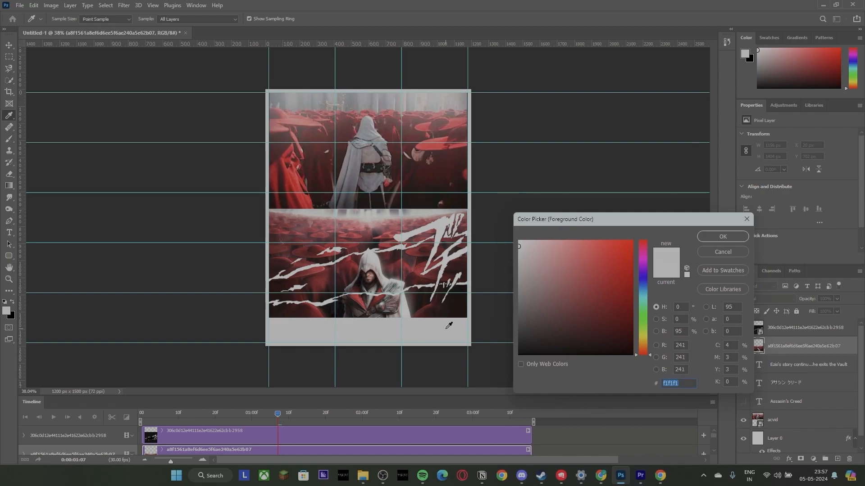
left_click(722, 238)
scroll(334, 358, "up", 3)
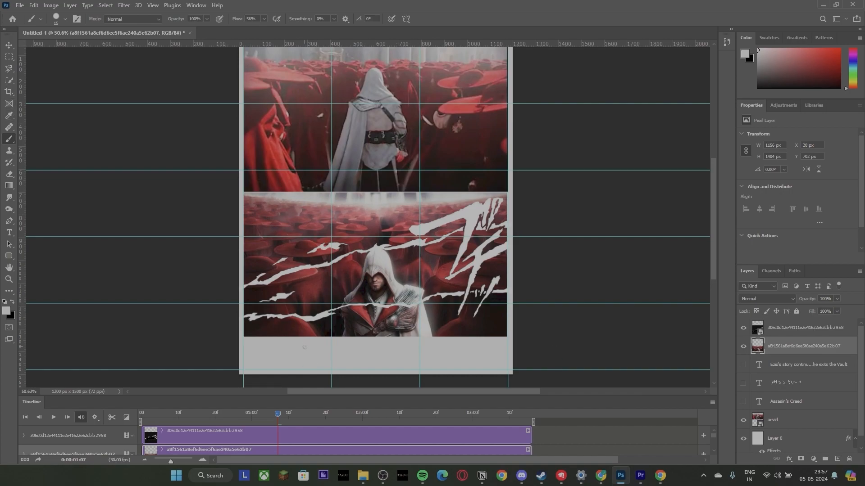
left_click(65, 19)
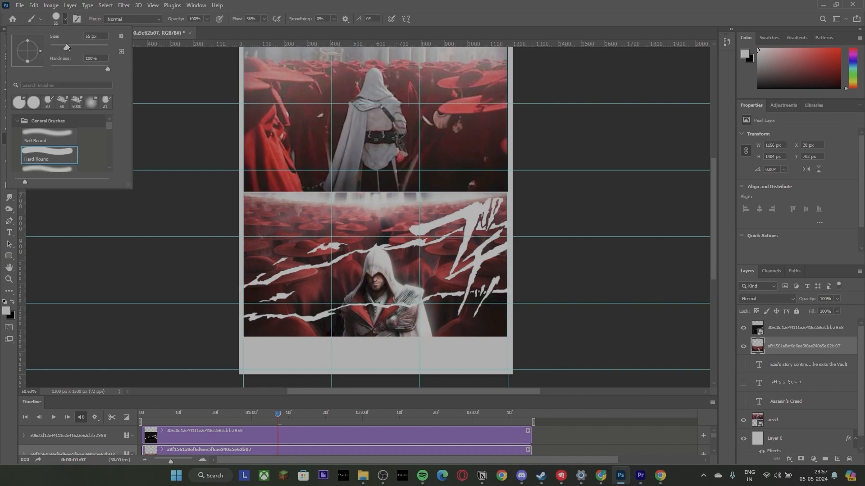
Paint over the assassin image below the lower torn-paper edge, following the edge across the full width.
left_click(242, 325)
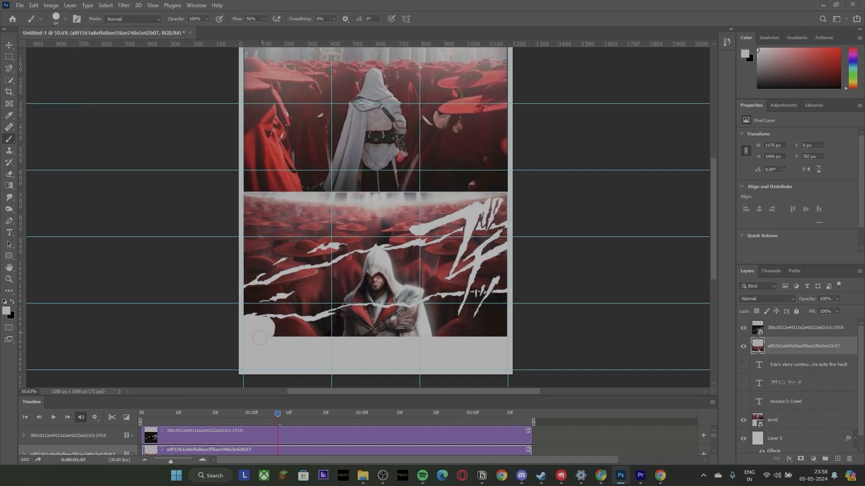
mouse_move(269, 323)
left_mouse_down()
mouse_move(315, 329)
mouse_move(306, 333)
mouse_move(315, 326)
mouse_move(321, 336)
mouse_move(343, 316)
mouse_move(373, 314)
left_mouse_up()
scroll(368, 329, "up", 11)
mouse_move(361, 282)
left_mouse_down()
mouse_move(392, 283)
mouse_move(346, 310)
mouse_move(411, 329)
mouse_move(445, 279)
mouse_move(541, 275)
mouse_move(554, 257)
mouse_move(603, 250)
left_mouse_up()
scroll(603, 250, "down", 5)
scroll(455, 303, "up", 4)
mouse_move(456, 303)
left_mouse_down()
mouse_move(513, 275)
mouse_move(458, 242)
mouse_move(495, 239)
mouse_move(527, 289)
mouse_move(517, 259)
left_mouse_up()
scroll(517, 259, "down", 3)
mouse_move(230, 207)
left_mouse_down()
mouse_move(356, 222)
mouse_move(492, 200)
mouse_move(625, 208)
mouse_move(667, 231)
mouse_move(586, 249)
mouse_move(513, 227)
mouse_move(313, 225)
mouse_move(222, 302)
mouse_move(225, 339)
mouse_move(316, 308)
mouse_move(351, 259)
mouse_move(334, 307)
mouse_move(366, 302)
mouse_move(364, 270)
mouse_move(396, 287)
mouse_move(425, 282)
left_mouse_up()
key("ctrl+z")
scroll(351, 293, "down", 1)
scroll(274, 333, "up", 1)
Clear the assassin image above the upper torn-paper edge by deleting a rectangular band and brushing over the rest.
left_click_drag(215, 341, 246, 330)
left_click(10, 57)
left_click_drag(214, 110, 695, 234)
key("Delete")
key("ctrl+d")
left_click(9, 138)
mouse_move(227, 339)
left_mouse_down()
mouse_move(370, 301)
mouse_move(420, 279)
mouse_move(539, 267)
mouse_move(592, 243)
mouse_move(645, 241)
mouse_move(443, 250)
mouse_move(243, 320)
mouse_move(241, 238)
mouse_move(298, 246)
mouse_move(392, 218)
left_mouse_up()
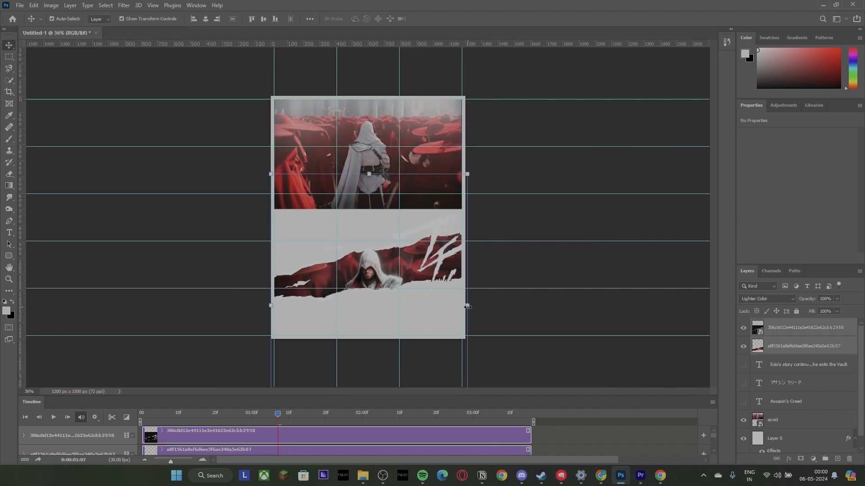
Move the torn-paper and assassin layers together to the poster's bottom edge and enlarge them about 107% across the canvas width.
left_click_drag(467, 307, 410, 308)
left_click_drag(381, 313, 467, 338)
scroll(547, 327, "up", 5)
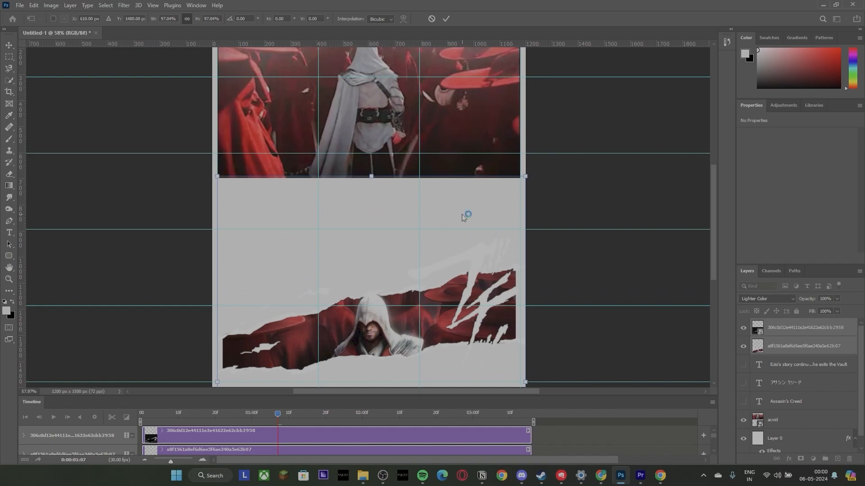
scroll(547, 292, "down", 3)
left_click_drag(525, 331, 533, 337)
left_click_drag(473, 284, 471, 281)
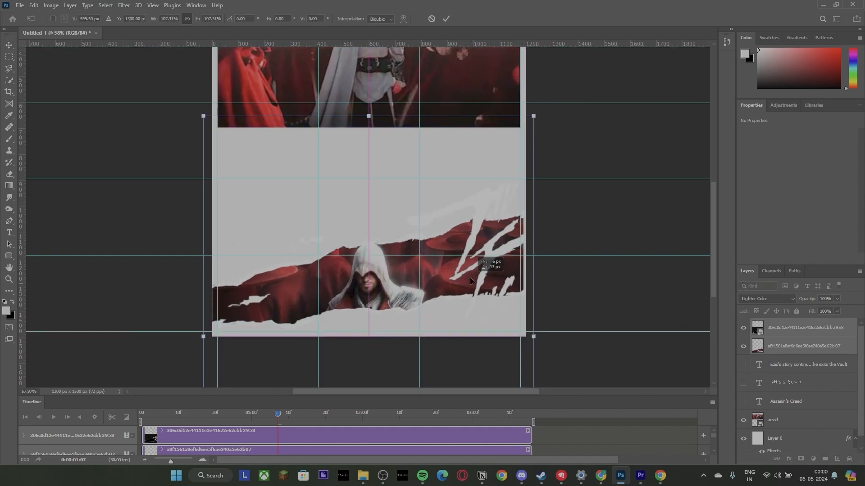
left_click(446, 19)
Enlarge the torn-paper and assassin layers to about 102% and recentre them slightly lower on the poster.
left_click_drag(533, 336, 540, 338)
left_click_drag(462, 266, 458, 270)
left_click(445, 22)
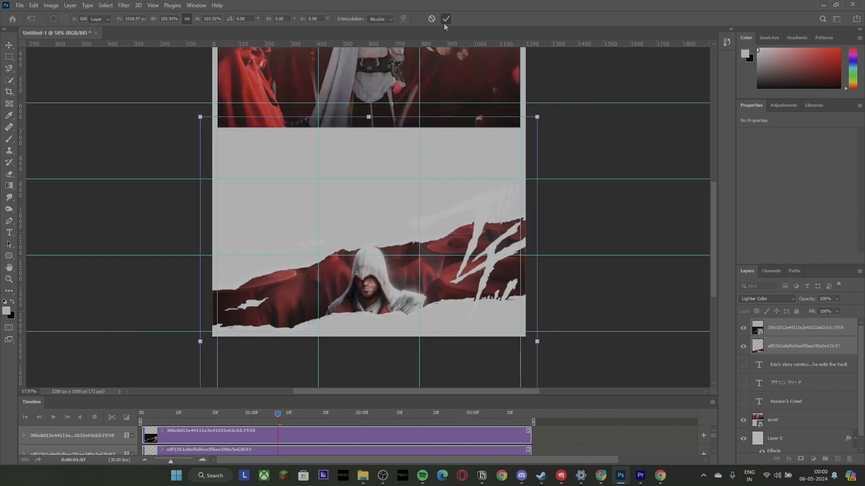
left_click(606, 144)
scroll(453, 135, "down", 5)
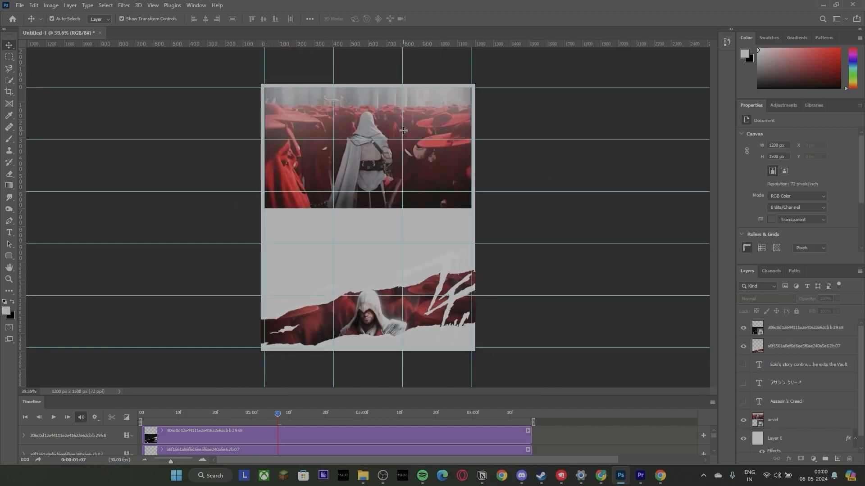
Duplicate the torn-paper layer and set the original's blend mode to Normal.
left_click(807, 328)
key("ctrl+j")
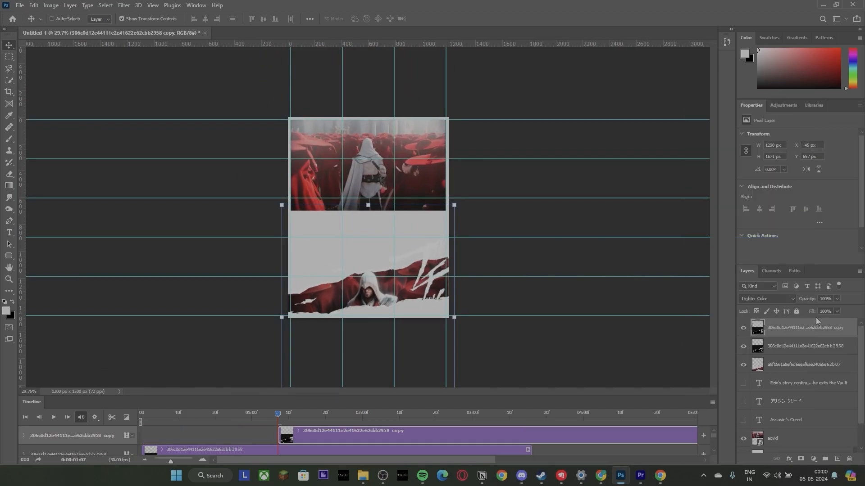
left_click(766, 299)
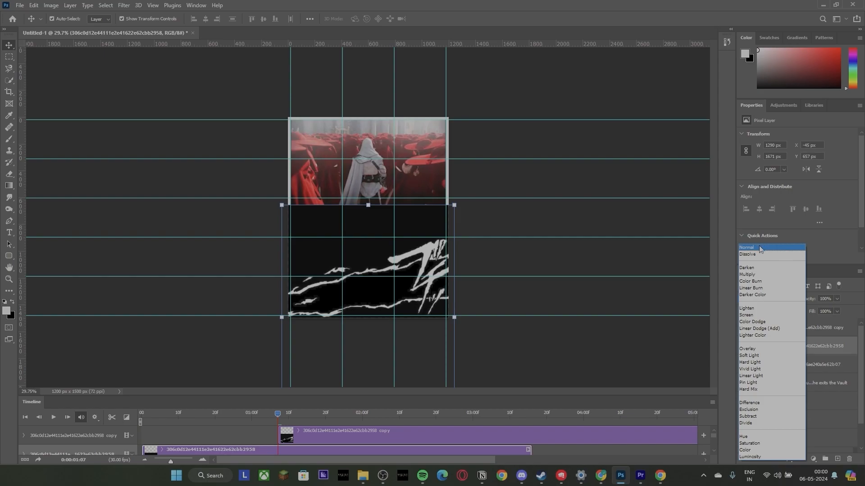
key("Escape")
key("ctrl+z")
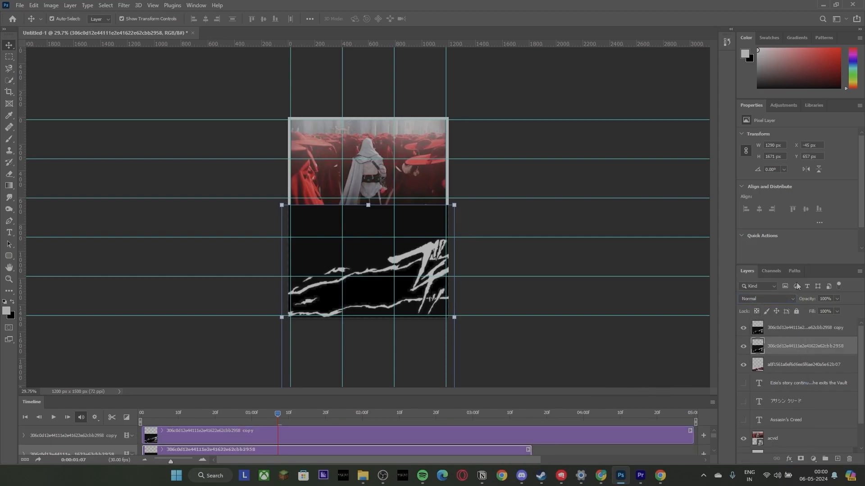
Remove the background from the original torn-paper layer.
scroll(785, 230, "down", 2)
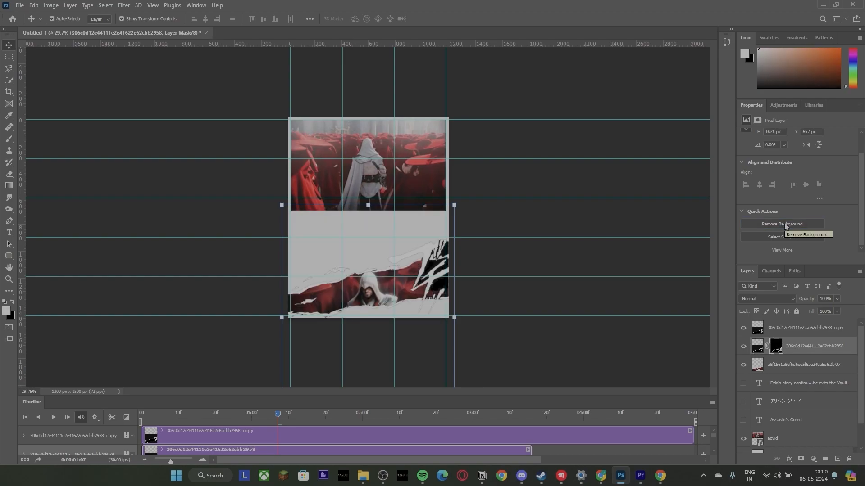
scroll(359, 349, "up", 5)
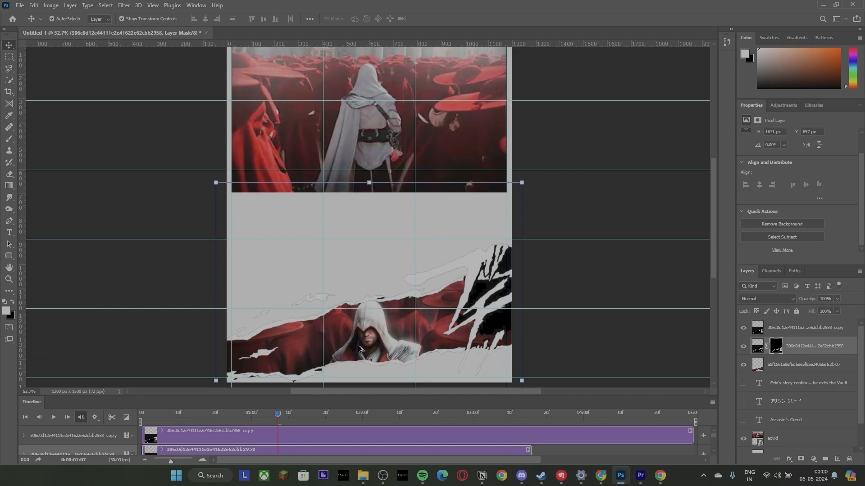
Set the masked torn-paper layer's blend mode to Difference and deselect it.
scroll(390, 319, "up", 1)
scroll(392, 315, "up", 4)
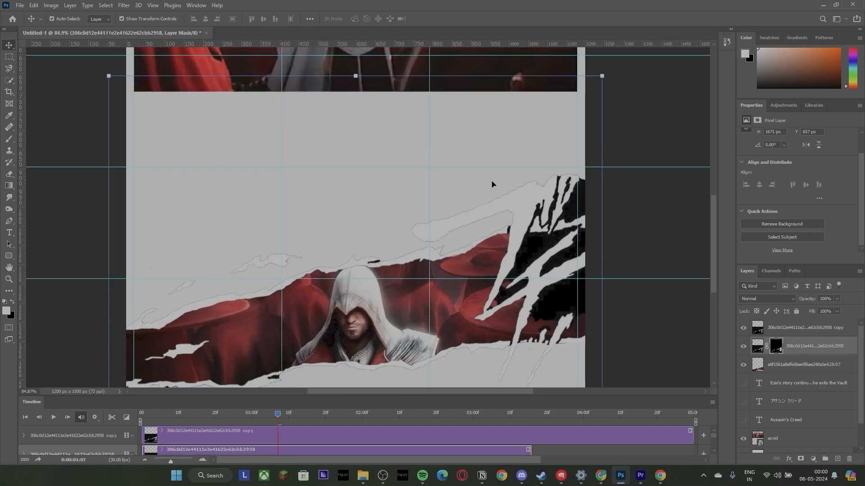
scroll(401, 322, "down", 2)
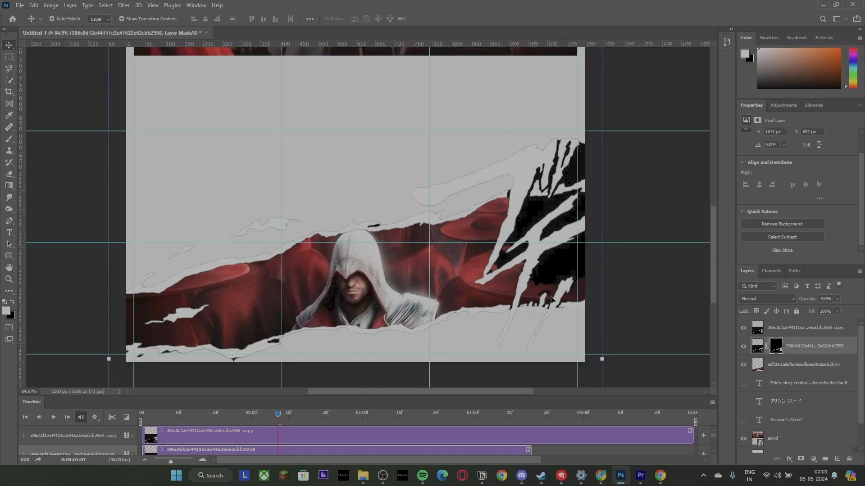
left_click(766, 299)
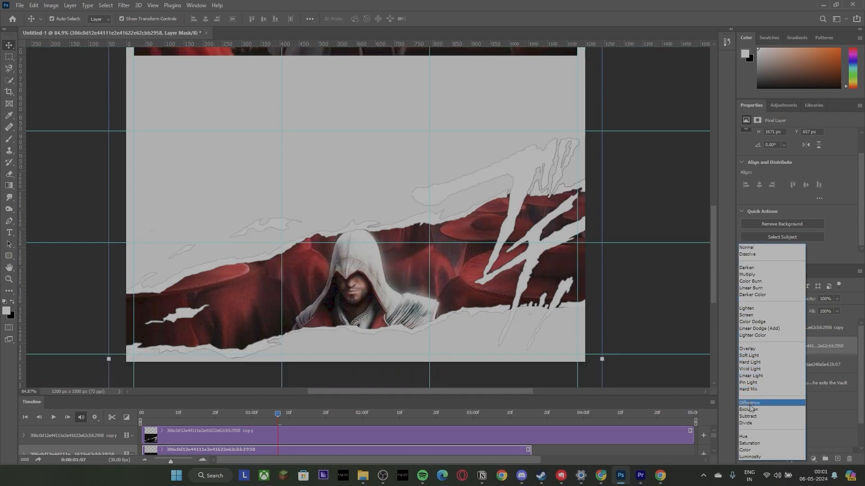
left_click(728, 406)
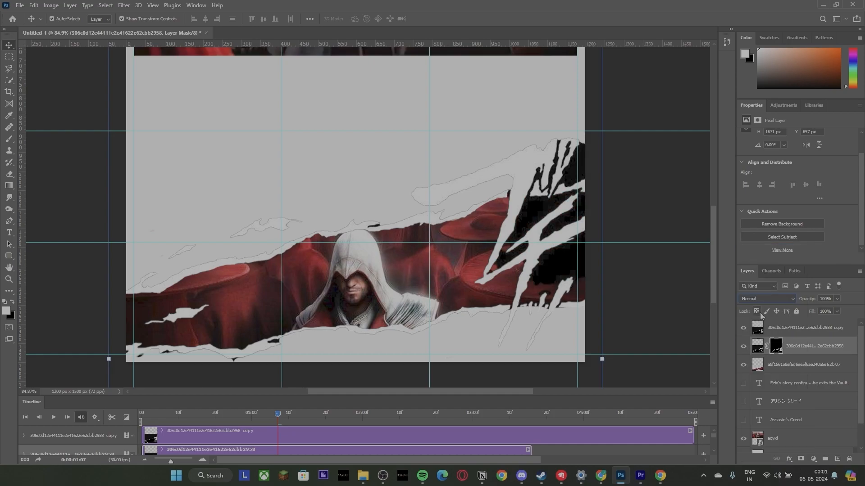
left_click(756, 300)
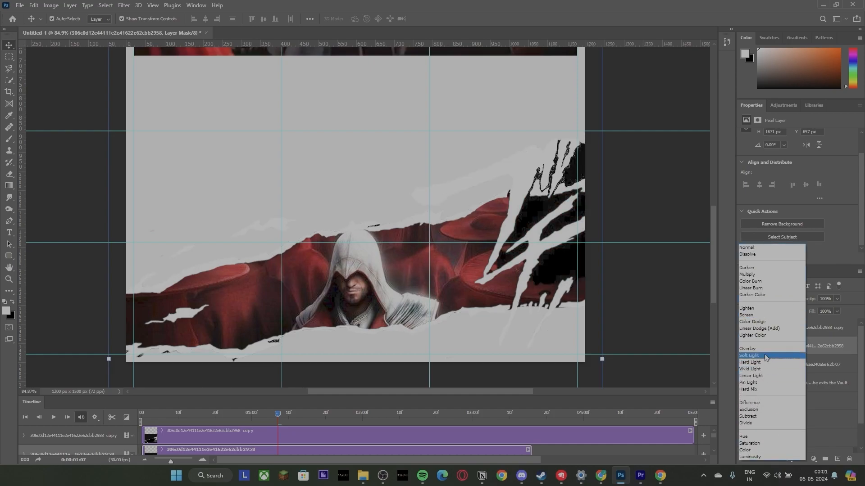
left_click(754, 404)
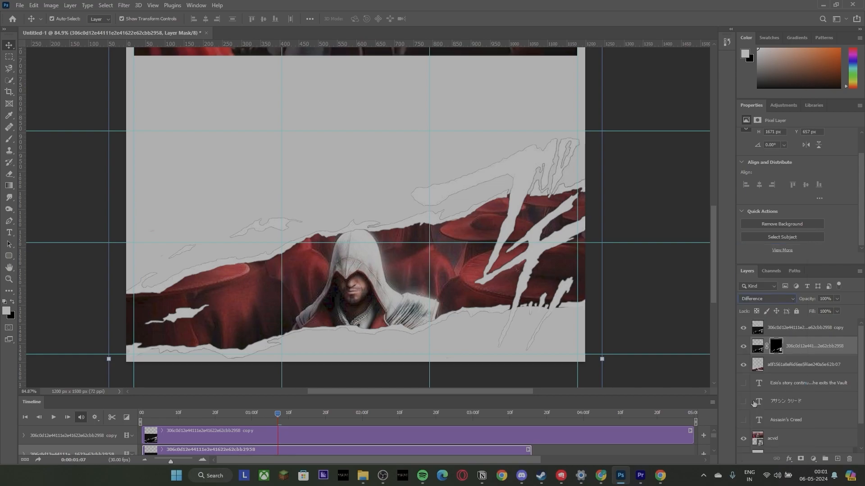
left_click(687, 341)
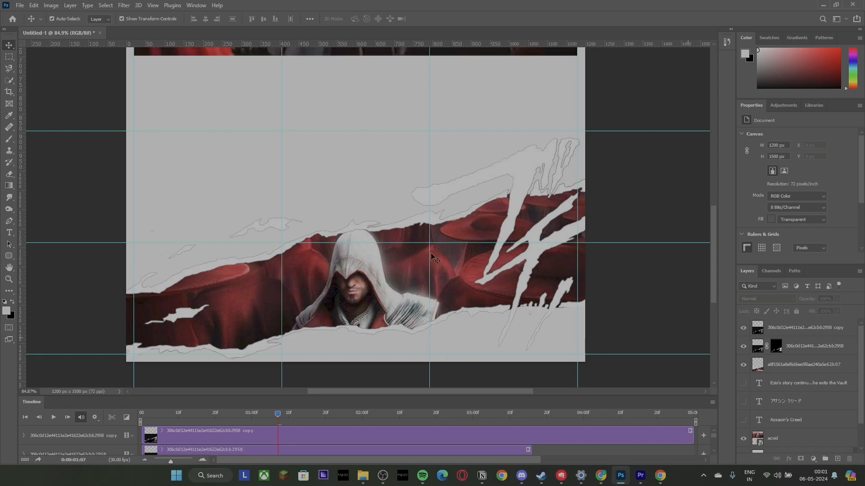
Rotate the two torn-paper layers and the assassin layer together about 2° clockwise and enlarge them slightly across the poster's bottom.
scroll(417, 257, "down", 10)
left_click(788, 329)
left_click(783, 364, "shift")
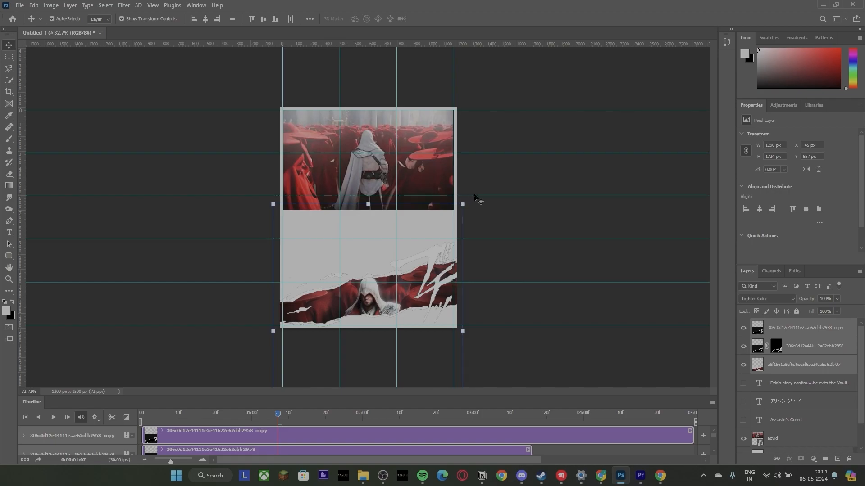
left_click_drag(469, 198, 471, 202)
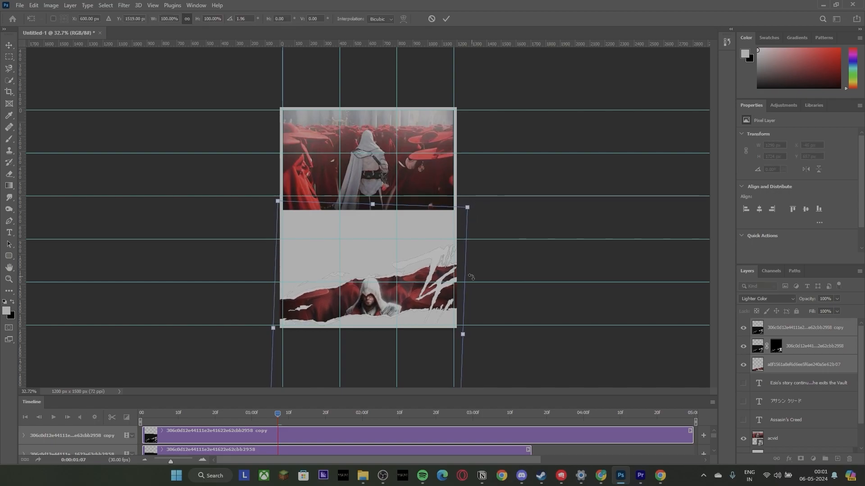
left_click(447, 18)
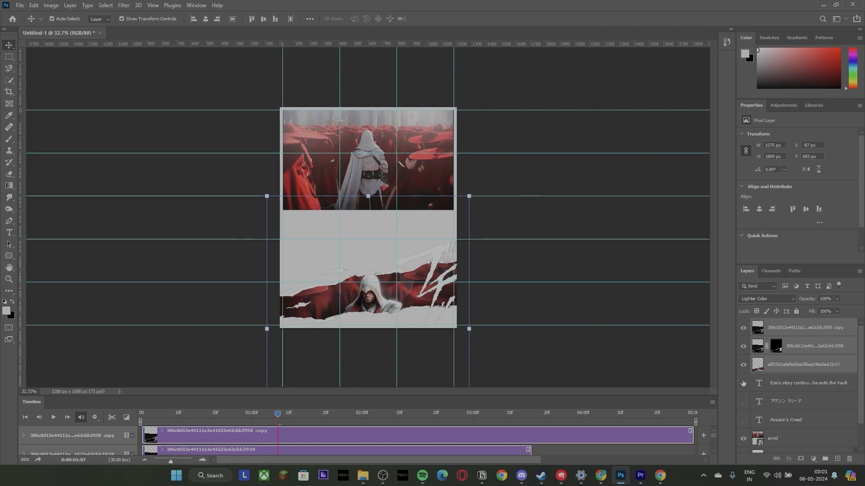
Show the text layers and stack the English title above the Japanese title beneath the image, aligned to the outer margin guide.
left_click(744, 401)
left_click_drag(272, 205, 273, 215)
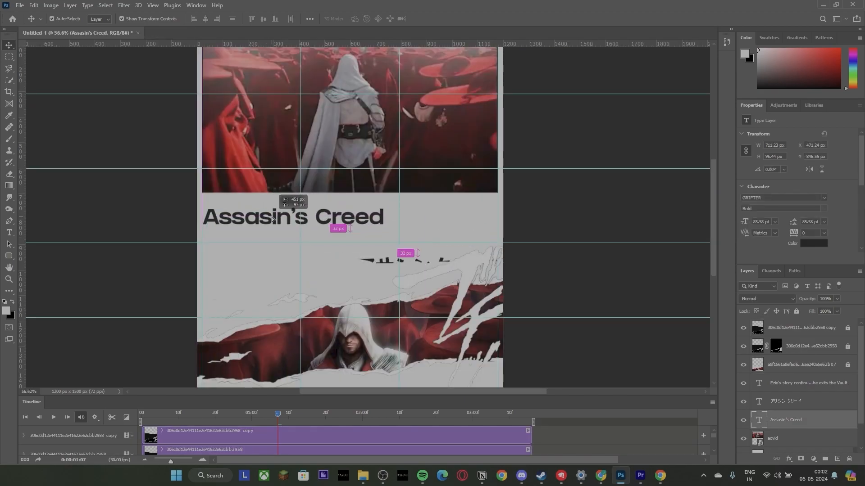
left_click_drag(371, 261, 217, 227)
key("ctrl+t")
left_click(446, 19)
left_click_drag(318, 212, 318, 206)
left_click(275, 198)
scroll(274, 199, "down", 4)
scroll(300, 218, "up", 5)
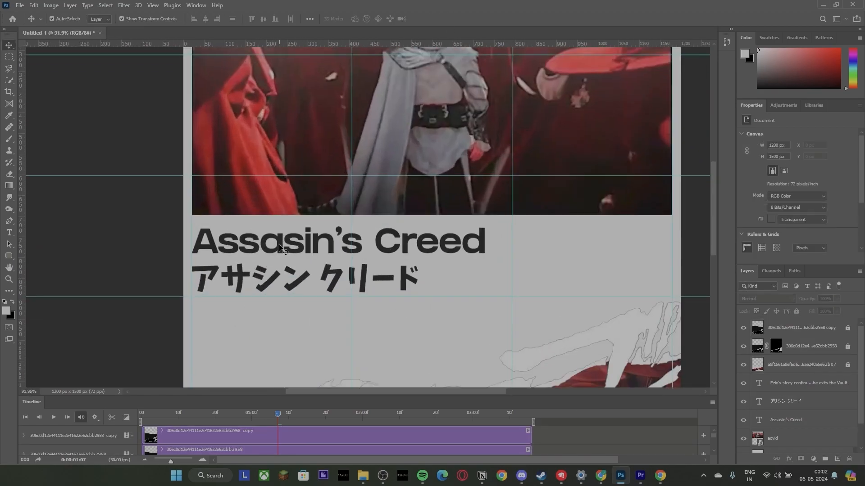
left_click(280, 249)
scroll(532, 294, "down", 5)
Move the body text beneath the Japanese title and raise its layer above the assassin layer.
left_click(532, 295)
left_click(799, 353)
key("ctrl+t")
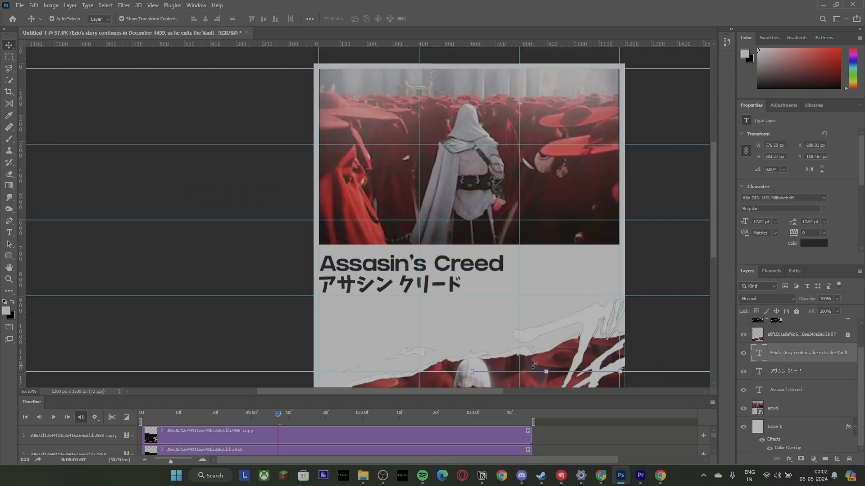
scroll(532, 334, "down", 2)
left_click_drag(489, 335, 489, 273)
key("ctrl+z")
left_click_drag(543, 364, 390, 293)
scroll(431, 277, "up", 3)
mouse_move(794, 354)
left_mouse_down()
mouse_move(778, 346)
mouse_move(778, 354)
left_mouse_up()
left_click_drag(478, 295, 316, 290)
Scale the body text down to 13.35 pt and align the block with the titles at the margin guide.
left_click(794, 364)
left_click(745, 240)
left_click_drag(481, 336, 436, 316)
left_click(446, 19)
left_click(521, 263)
scroll(521, 262, "down", 5)
left_click(521, 263)
scroll(521, 262, "down", 1)
scroll(343, 247, "up", 6)
left_click(301, 276)
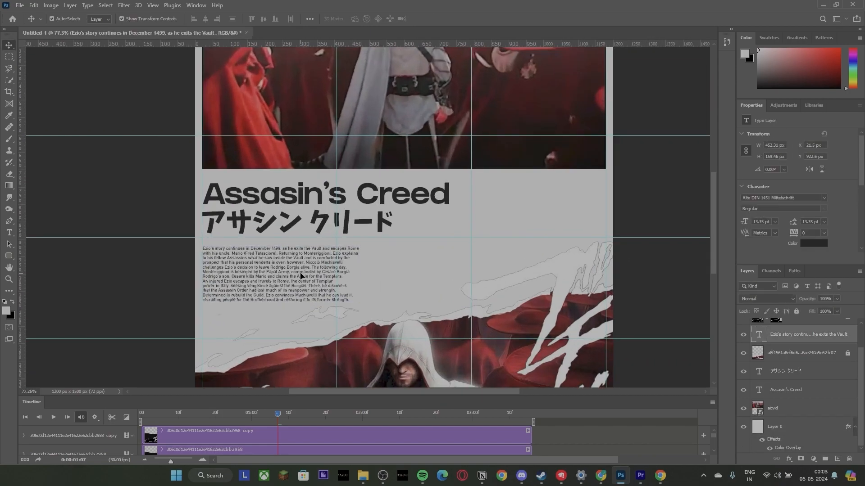
Remove the line breaks in the body text's opening lines so they run on as longer lines.
scroll(214, 265, "up", 5)
left_click(9, 233)
left_click(196, 245)
key("BackSpace")
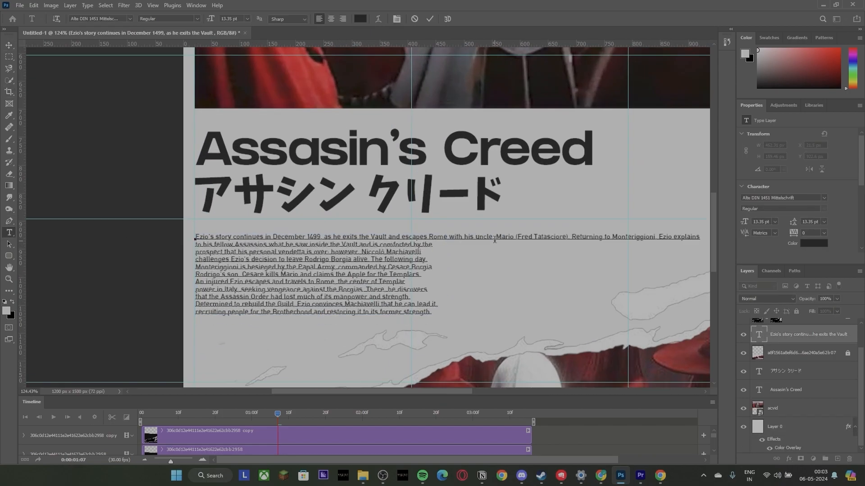
scroll(462, 248, "down", 3)
scroll(317, 231, "up", 2)
key("BackSpace")
key("BackSpace")
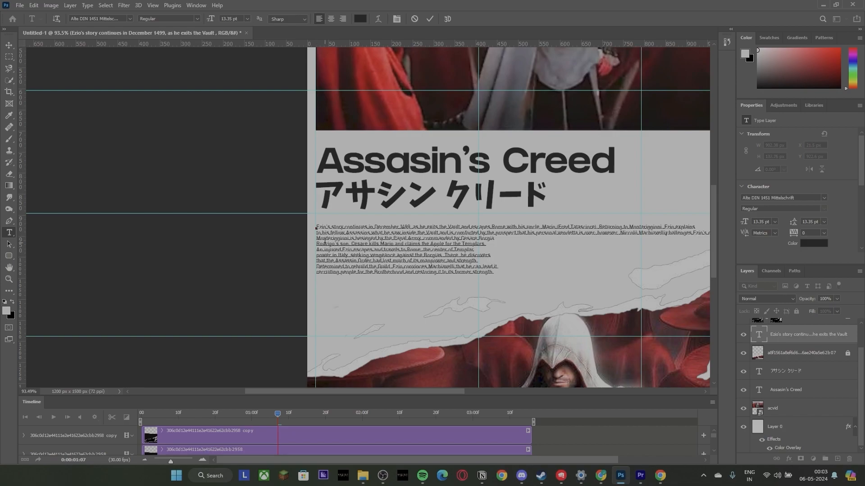
scroll(518, 242, "down", 3)
key("Return")
scroll(487, 248, "up", 8)
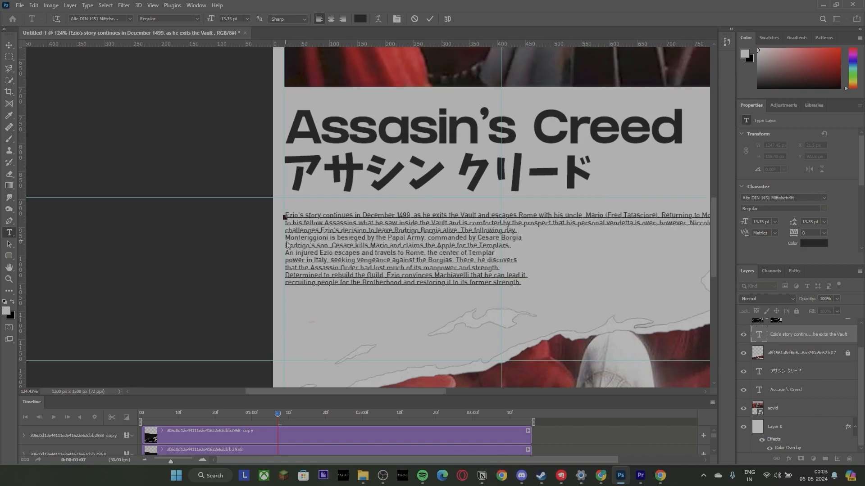
Join the body text's remaining short lines into longer ones and finish editing the text.
left_click(285, 239)
key("BackSpace")
left_click(285, 246)
key("BackSpace")
left_click(287, 253)
key("BackSpace")
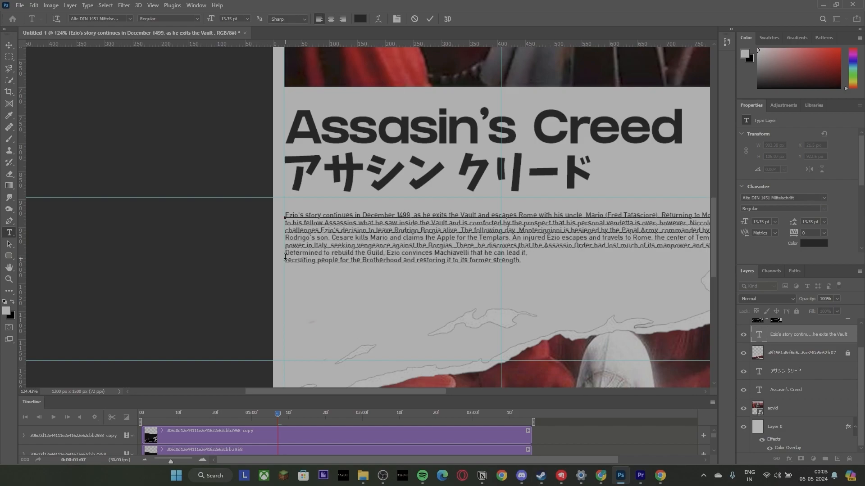
scroll(521, 239, "down", 4)
scroll(477, 270, "up", 4)
scroll(469, 252, "down", 10)
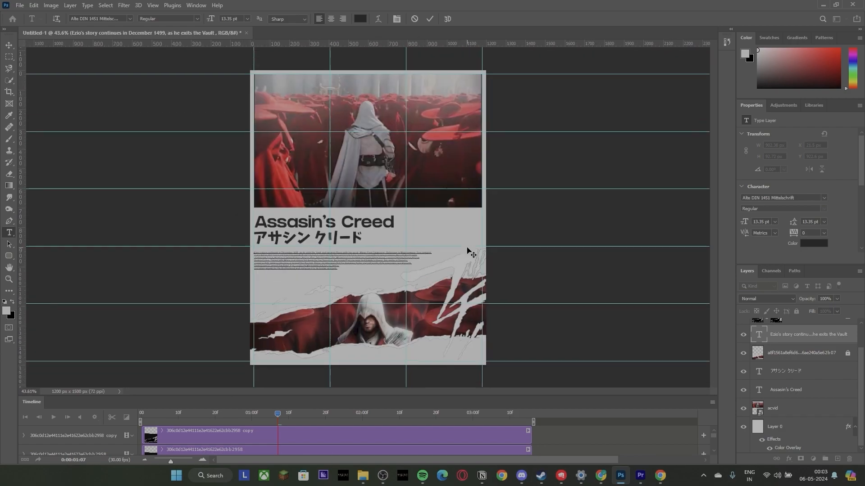
left_click(522, 149)
key("Escape")
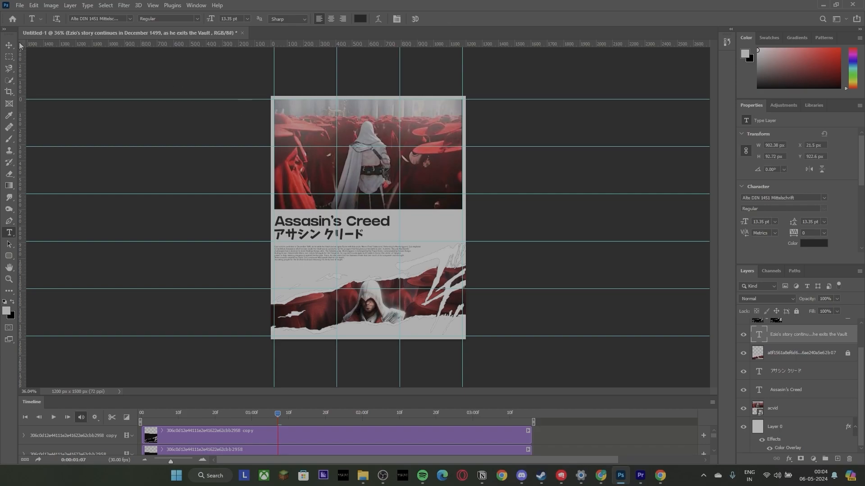
Nudge the body text block slightly into line with the margin guide under the titles.
key("v")
scroll(358, 218, "up", 5)
mouse_move(290, 277)
left_mouse_down()
mouse_move(293, 284)
mouse_move(289, 278)
left_mouse_up()
left_click(536, 245)
scroll(522, 244, "down", 7)
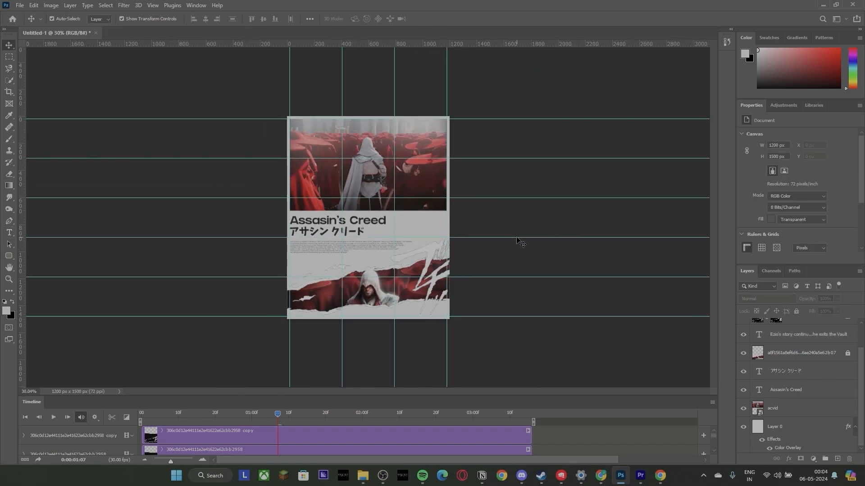
scroll(445, 69, "up", 8)
scroll(797, 346, "up", 2)
key("space")
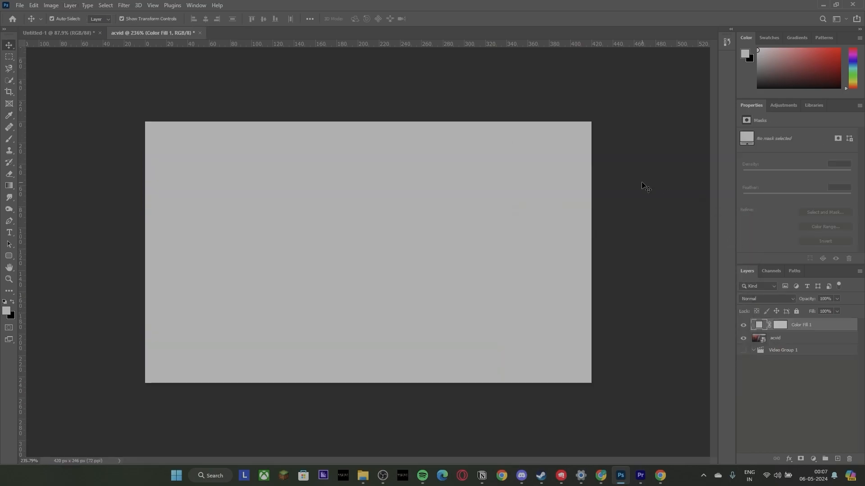
Add a guide layout with 3 columns and a gutter of 4 to the acvid document.
left_click(153, 5)
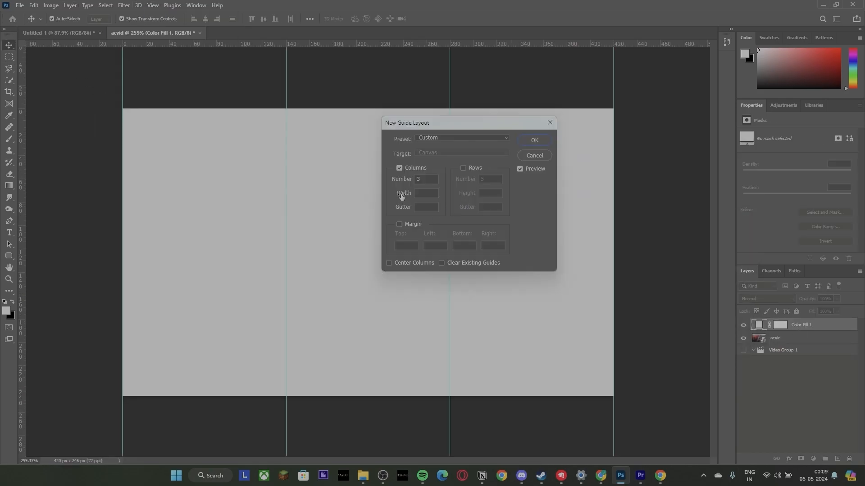
type("3")
type("4")
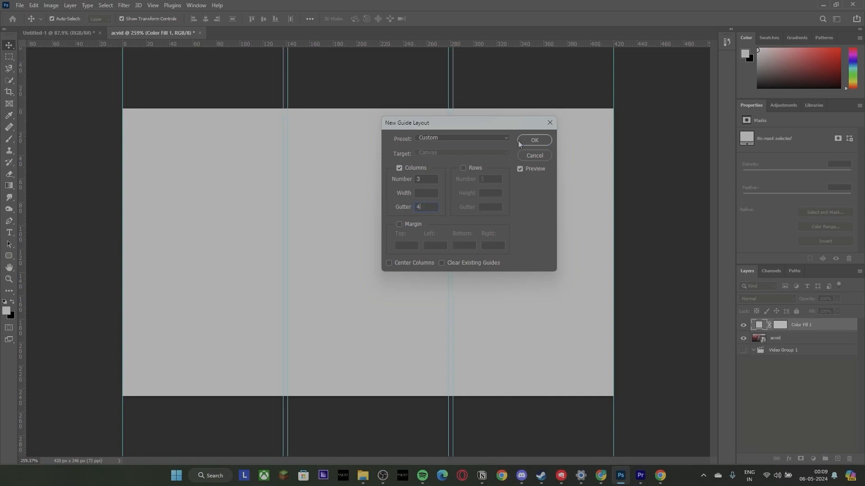
left_click(536, 141)
Rasterize the gray color fill layer and delete its two vertical gutter strips between the column guides.
scroll(479, 217, "up", 4)
scroll(478, 216, "down", 7)
right_click(808, 326)
left_click(806, 228)
scroll(646, 248, "up", 4)
left_click(9, 57)
left_click_drag(448, 95, 462, 410)
left_click_drag(454, 214, 461, 428)
key("Delete")
left_click_drag(273, 155, 277, 458)
key("Delete")
Add a black solid color fill layer between the acvid layer and the cut gray layer.
left_click(787, 340)
left_click(70, 5)
left_click(173, 119)
left_click(503, 137)
left_click(525, 353)
left_click(703, 236)
left_click(9, 45)
left_click(58, 86)
scroll(476, 217, "down", 4)
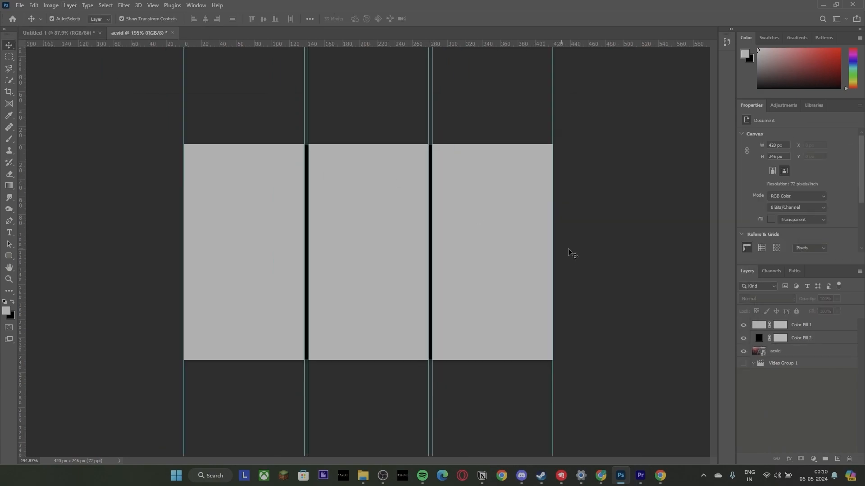
Rasterize the black fill layer and merge the gray panel layer down into it.
right_click(800, 325)
left_click(831, 314)
right_click(814, 338)
left_click(729, 221)
right_click(824, 325)
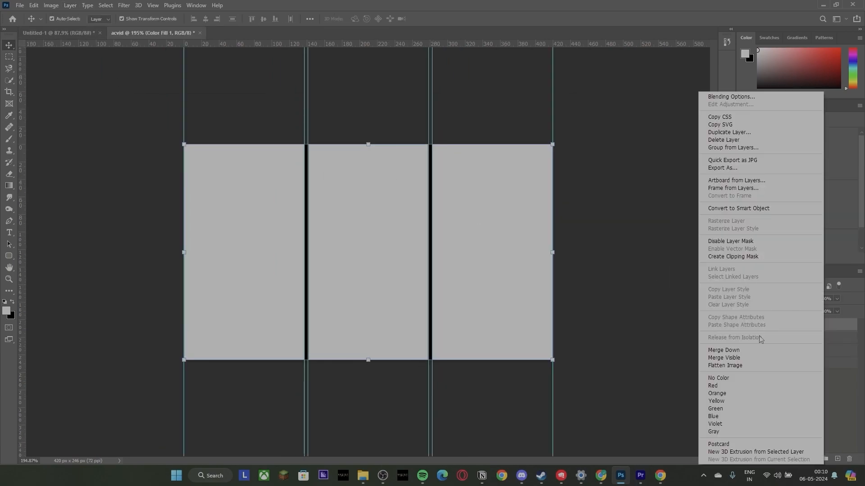
left_click(734, 350)
left_click(397, 183)
Copy the merged three-panel layer into the poster in Normal mode and scale it to 1159 × 679 px over the image.
left_click(764, 299)
left_click(761, 281)
mouse_move(369, 252)
left_mouse_down()
mouse_move(59, 33)
mouse_move(453, 215)
left_mouse_up()
left_click(766, 299)
left_click(761, 247)
left_click_drag(326, 188, 222, 123)
left_click_drag(304, 104, 601, 340)
scroll(581, 316, "down", 4)
left_click_drag(437, 145, 436, 188)
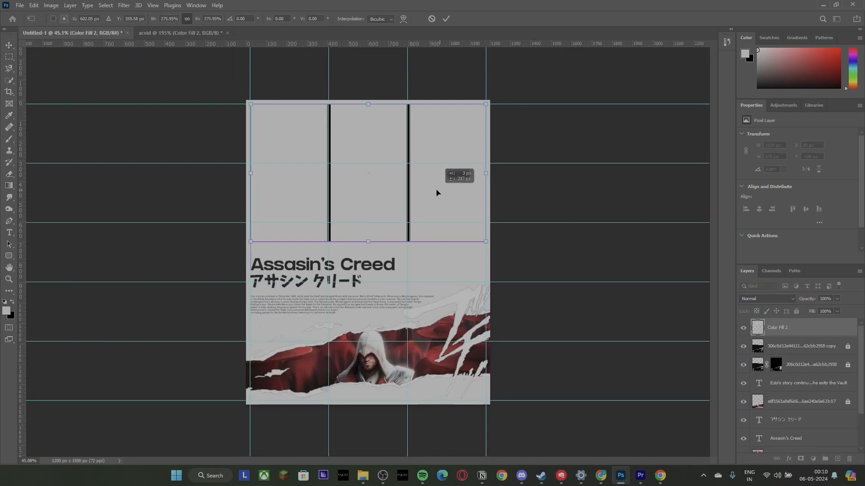
left_click(446, 19)
Set the three-panel layer's blend mode to Divide and hide the guides.
scroll(417, 97, "up", 3)
scroll(403, 95, "down", 3)
scroll(403, 95, "up", 3)
left_click(766, 298)
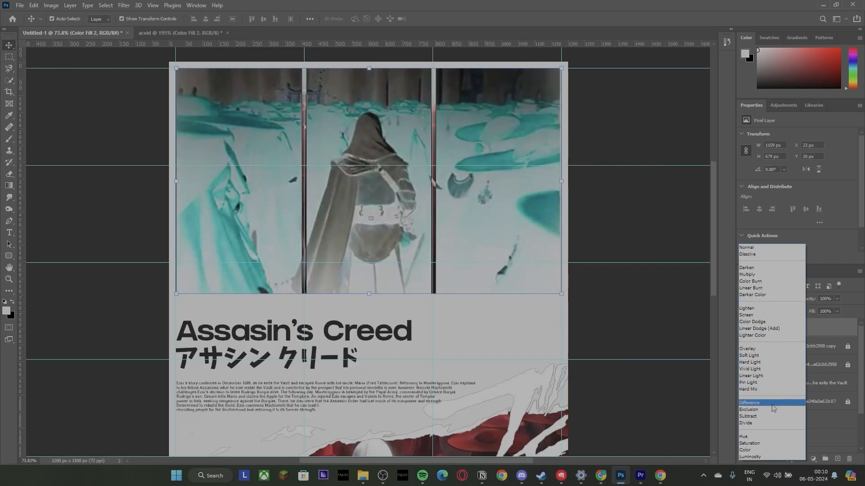
left_click(766, 418)
scroll(625, 286, "down", 5)
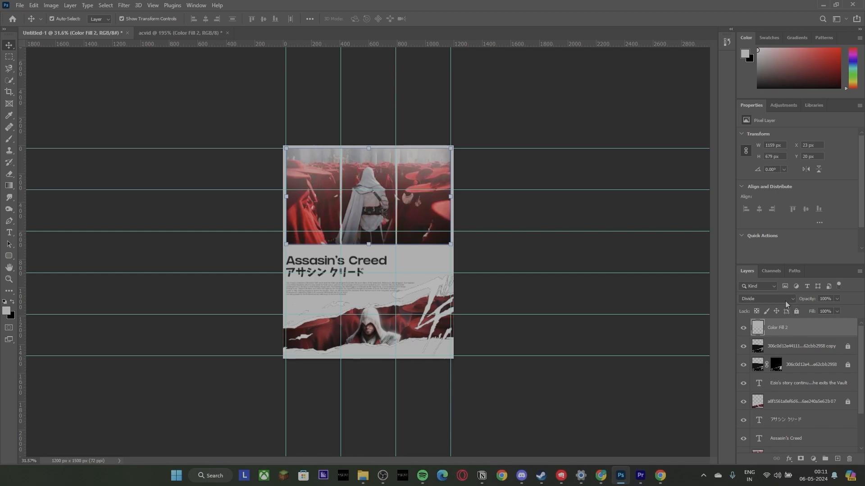
left_click(153, 5)
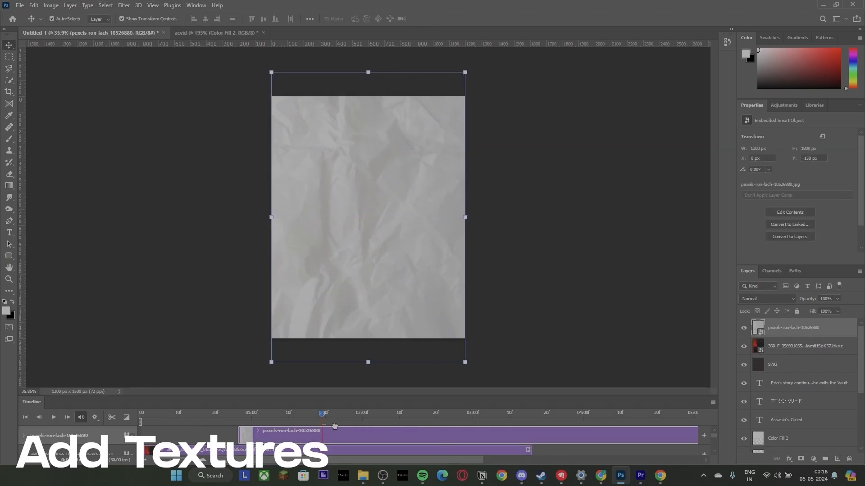
Match the crumpled-paper texture's timeline clip to the other clips' start and end, and rasterize its layer.
left_click_drag(335, 427, 238, 427)
left_click_drag(694, 435, 531, 435)
right_click(779, 328)
left_click(709, 242)
left_click(768, 299)
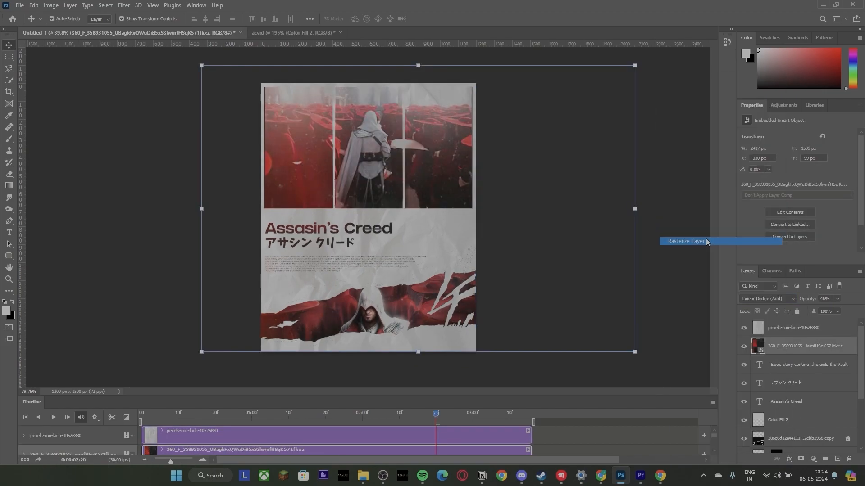
Apply a Gaussian Blur to the red and black texture layer and set its blend mode to Screen.
left_click(124, 5)
left_click(271, 168)
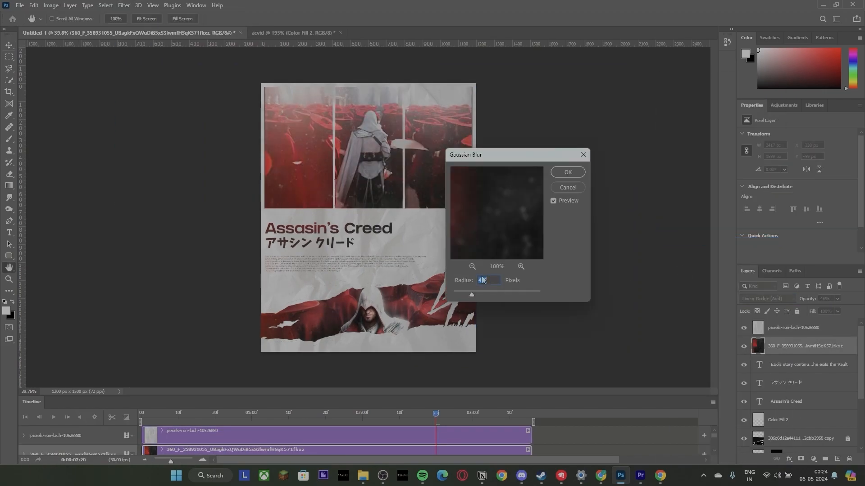
left_click(574, 177)
left_click(767, 299)
left_click(761, 287)
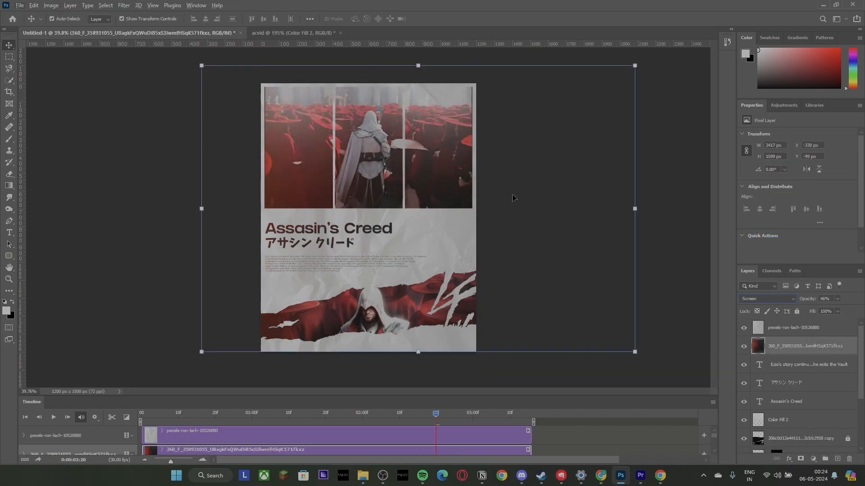
Set the crumpled-paper texture layer to Hard Light at about 27% opacity.
left_click(792, 327)
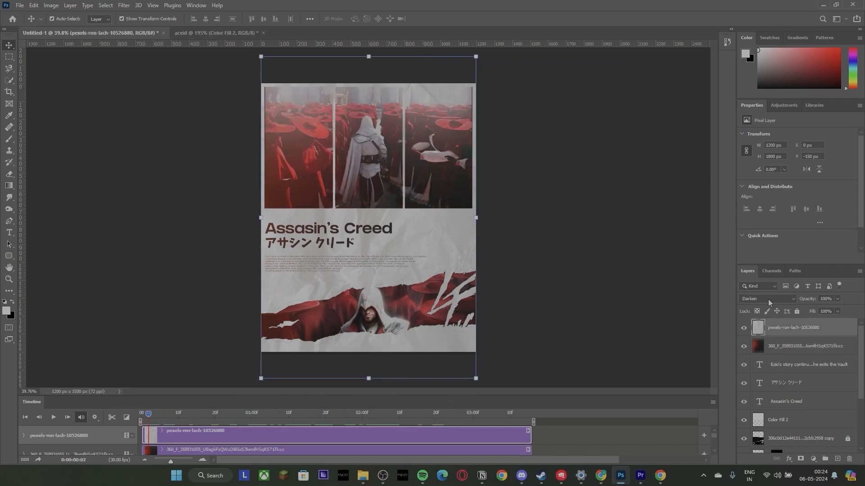
left_click(769, 299)
left_click(772, 368)
left_click(837, 298)
left_click_drag(839, 309, 808, 311)
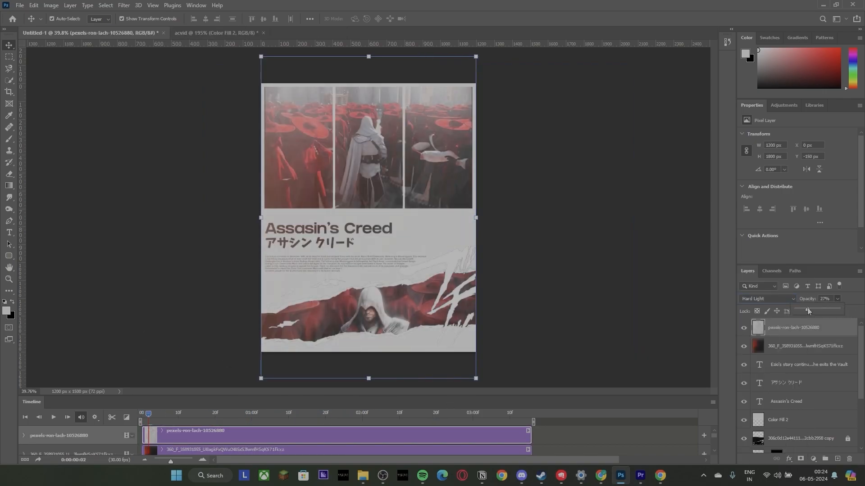
Change the crumpled-paper texture layer's blend mode to Darken and raise its opacity.
left_click(769, 299)
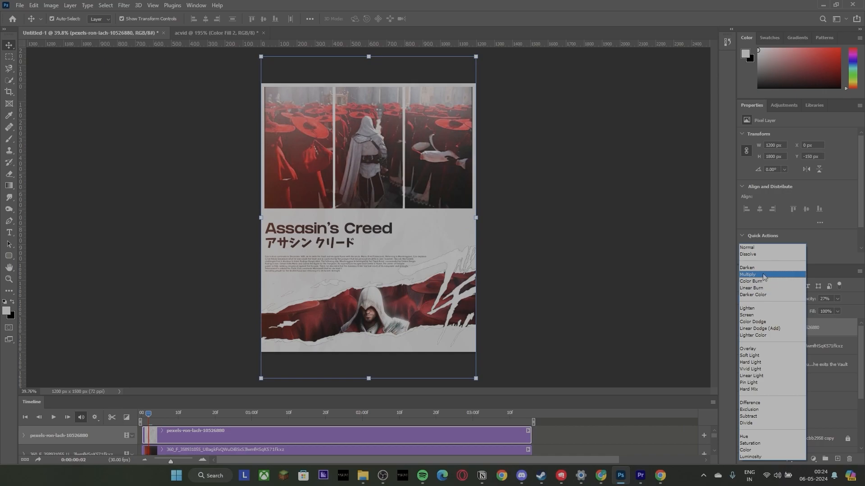
left_click(768, 268)
left_click(550, 206)
scroll(374, 237, "up", 8)
scroll(362, 244, "down", 7)
left_click(819, 333)
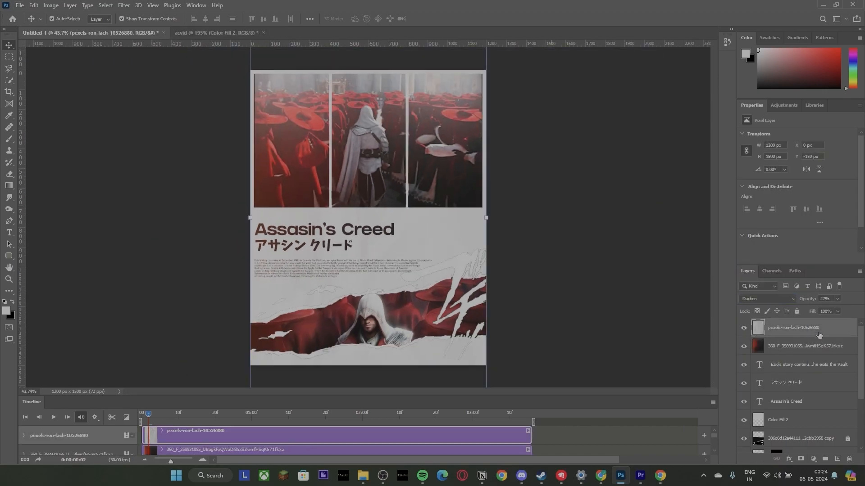
left_click_drag(837, 308, 850, 309)
left_click(768, 298)
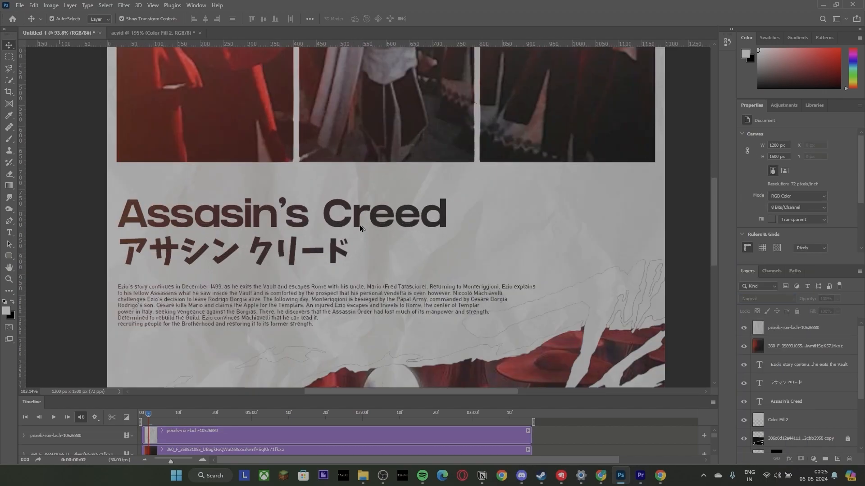
scroll(360, 225, "up", 1)
scroll(360, 225, "down", 12)
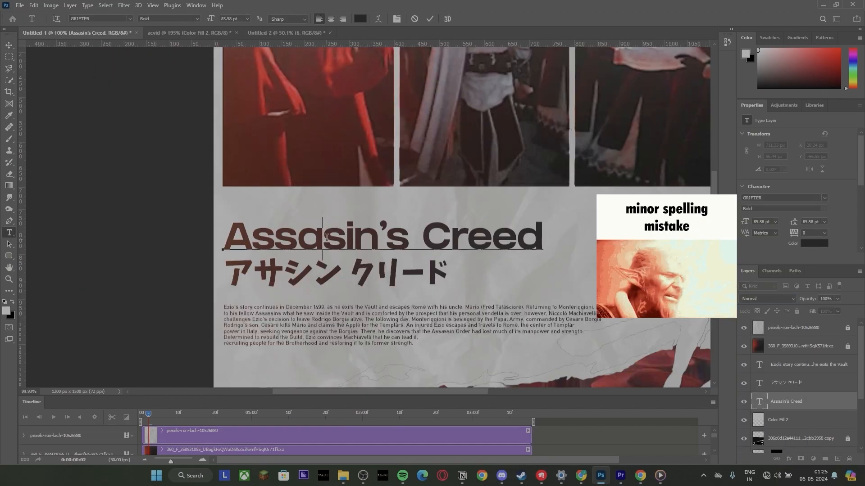
Correct the spelling of the English title to "Assassin's Creed" and deselect the text layer.
type("s")
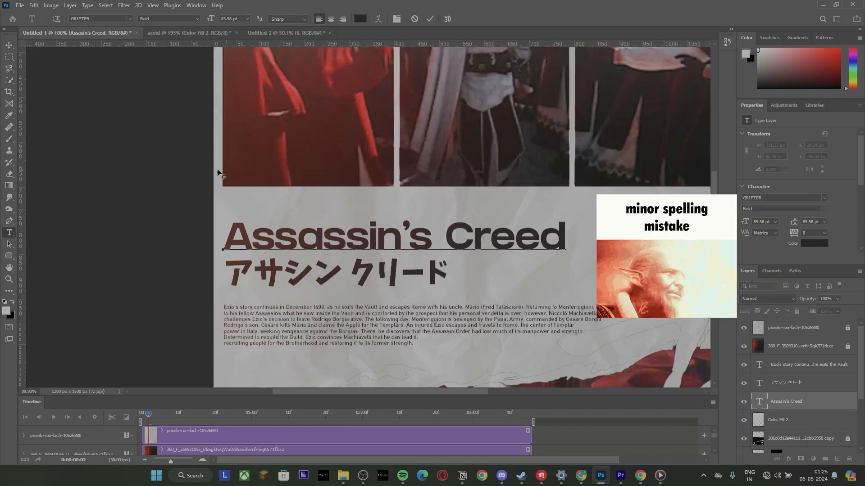
left_click(9, 45)
scroll(67, 109, "down", 3)
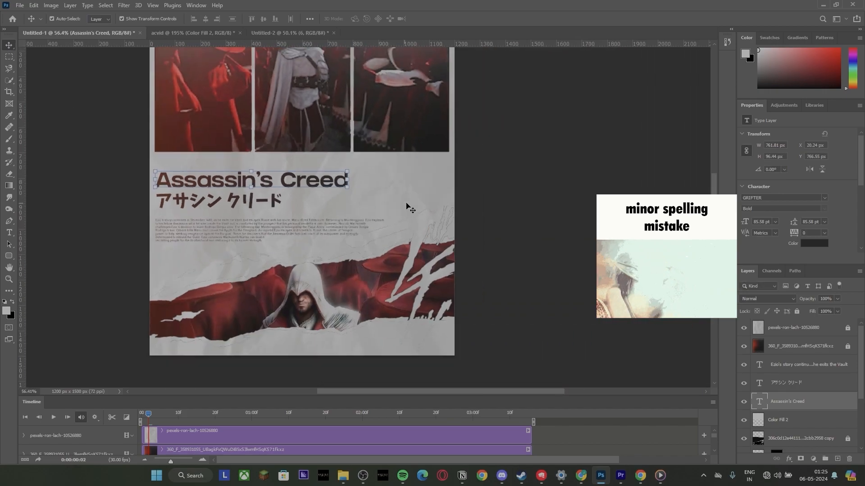
scroll(388, 207, "up", 2)
scroll(505, 187, "down", 1)
left_click(505, 187)
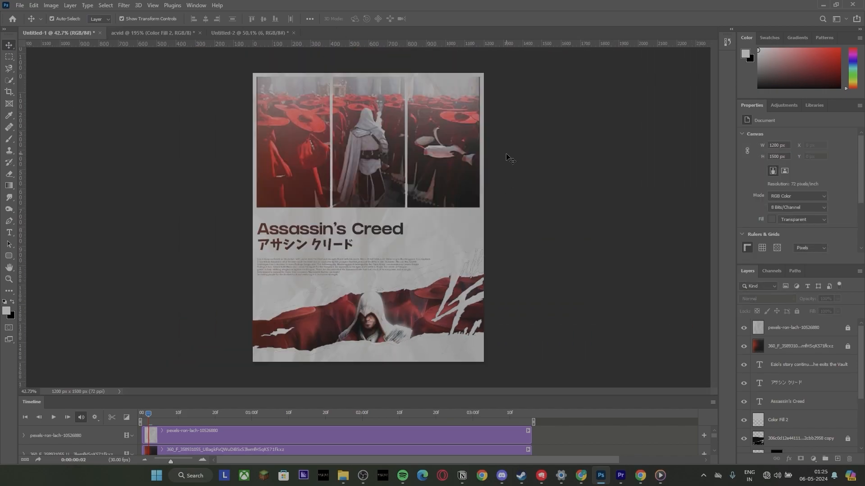
scroll(513, 167, "down", 1)
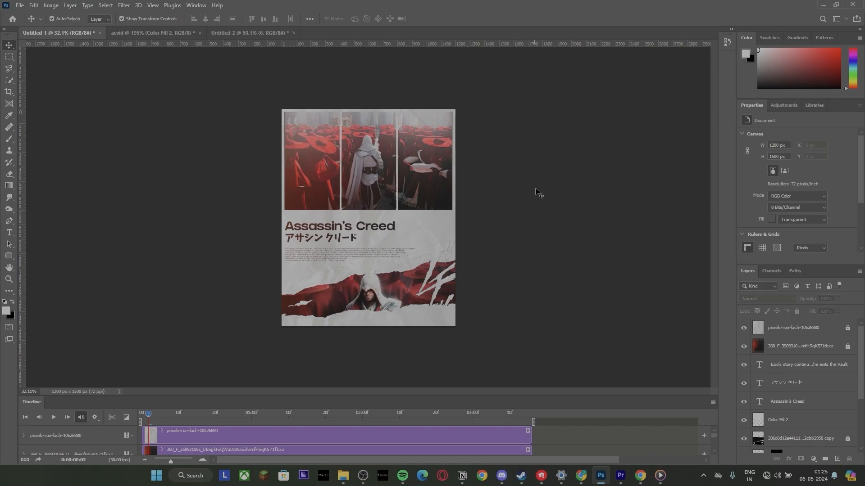